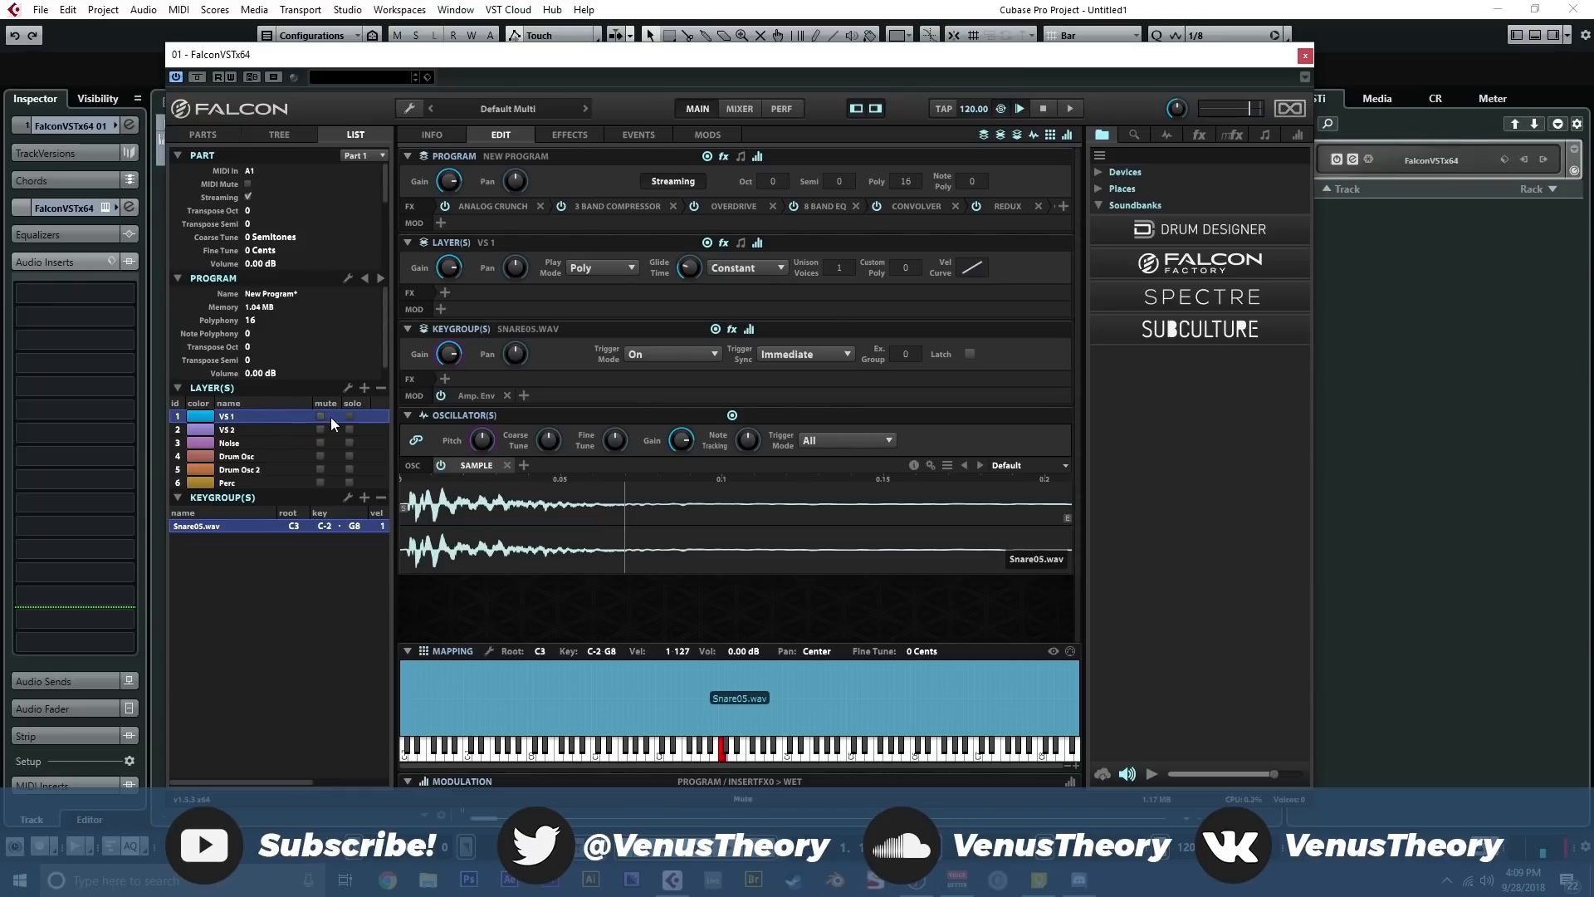
# Step: Solo the VS 1 layer to audition it and display its keygroup's Amp. Env settings
pyautogui.click(555, 133)
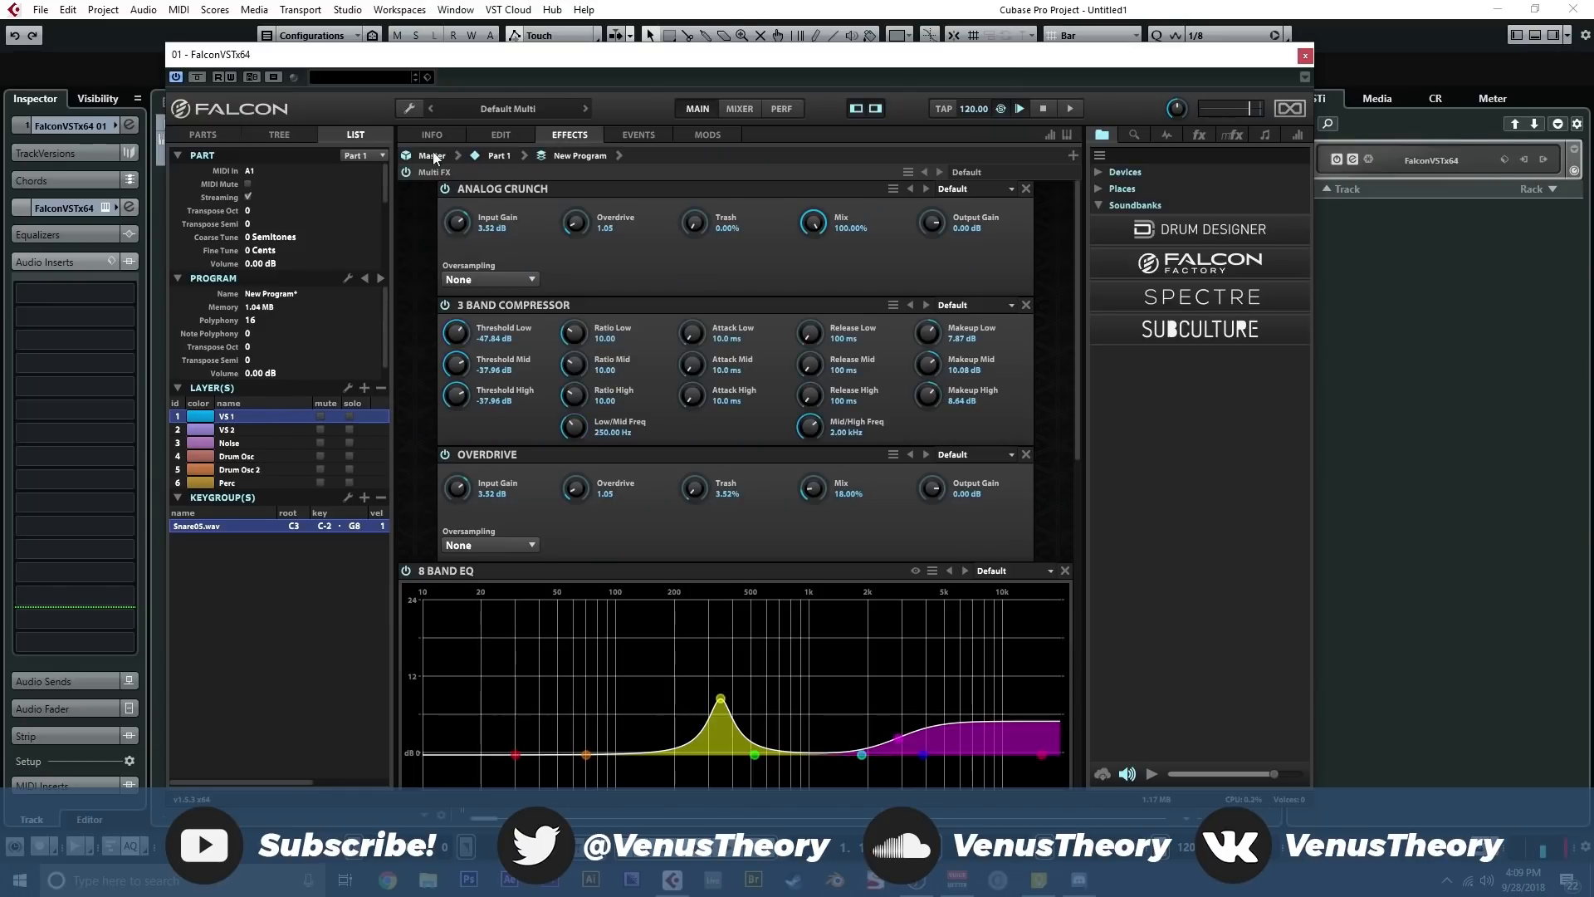
pyautogui.click(504, 132)
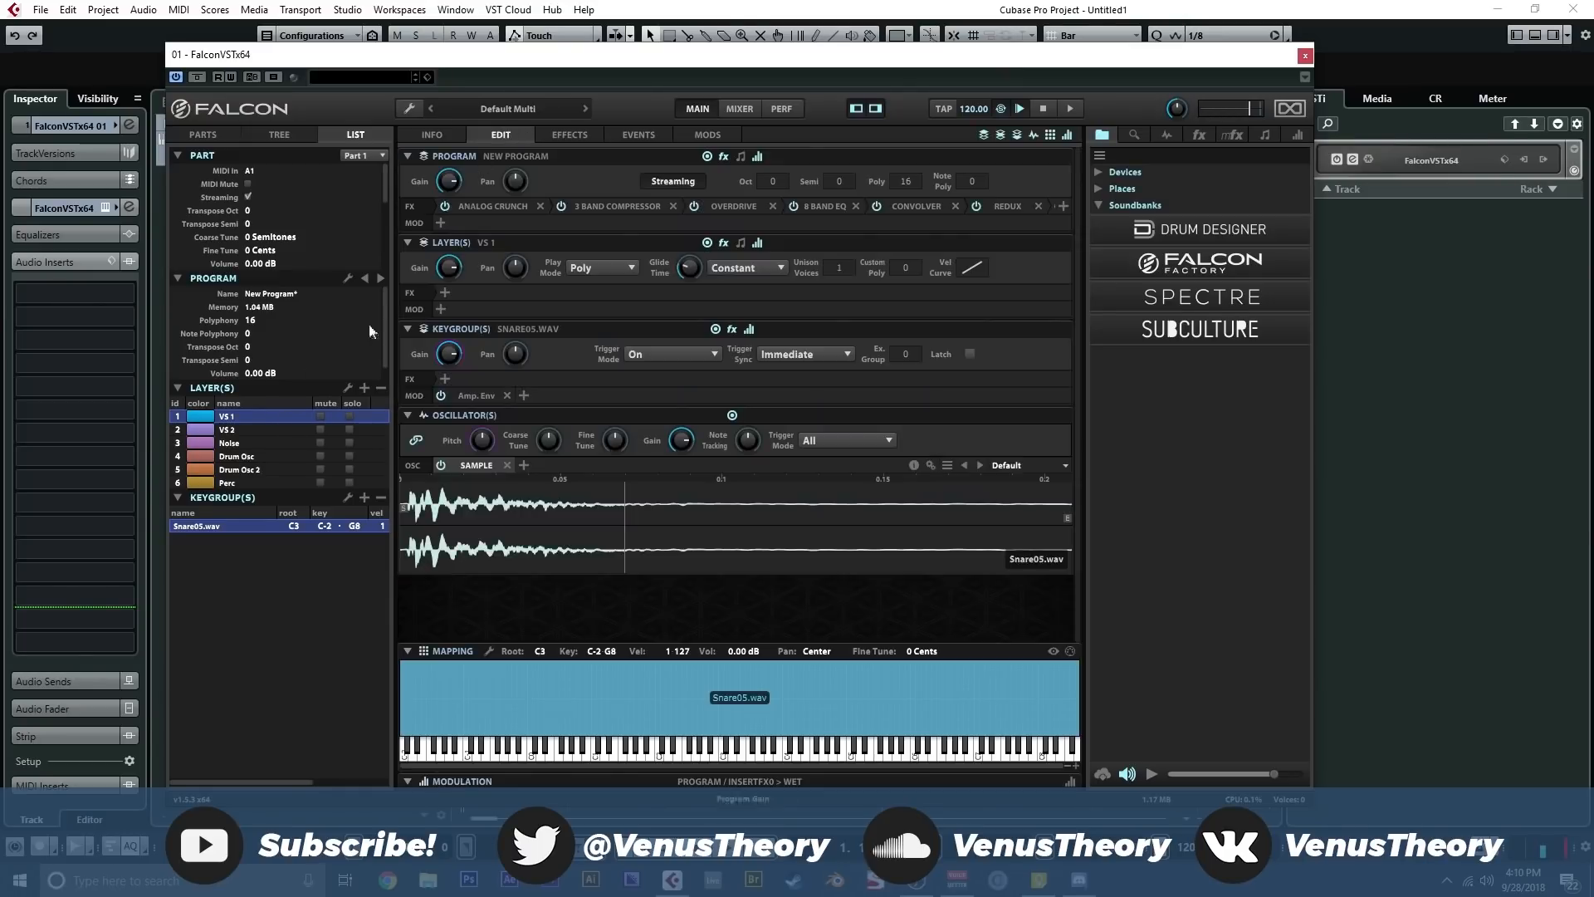
pyautogui.click(349, 415)
pyautogui.moveTo(742, 446)
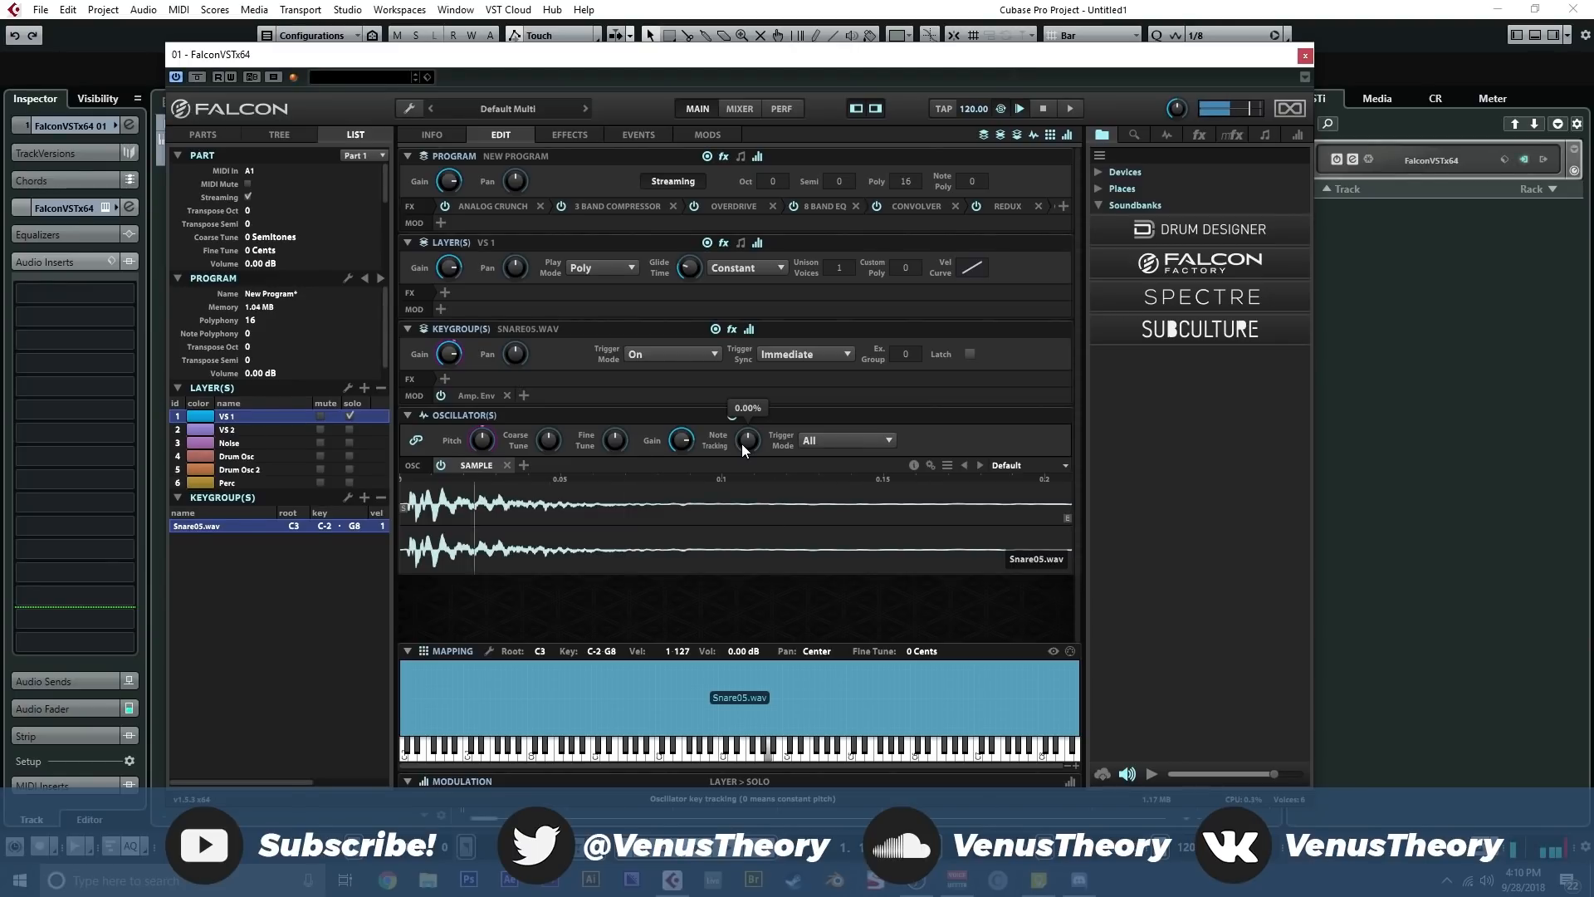
pyautogui.click(480, 396)
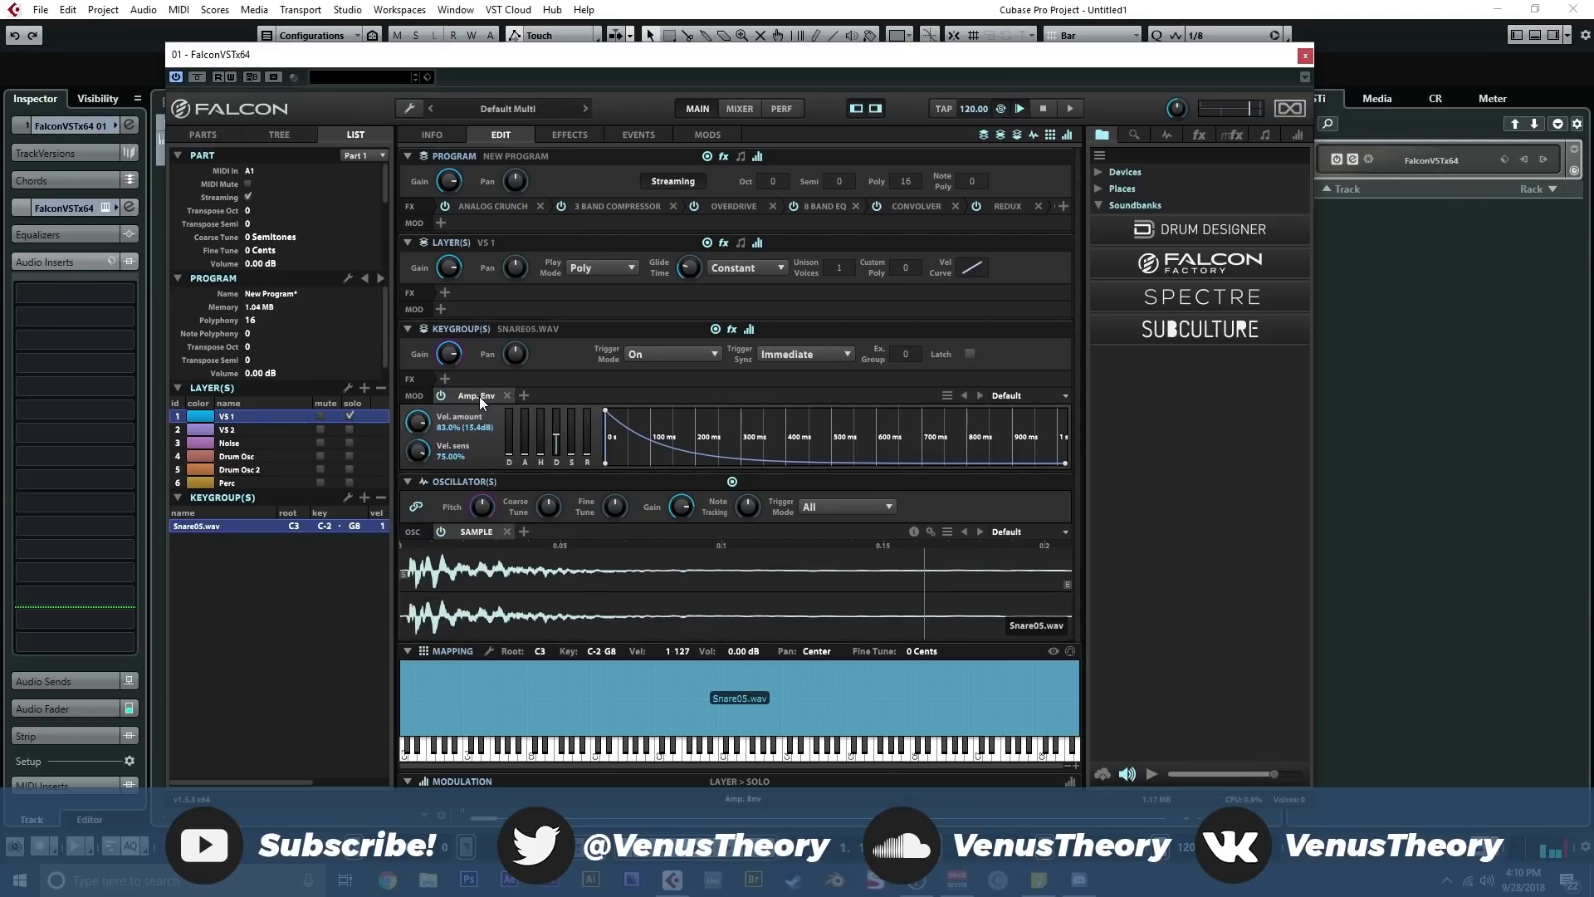
pyautogui.moveTo(570, 455)
# Step: Solo the VS 2 layer in place of VS 1 and display its sample and envelope settings
pyautogui.click(350, 430)
pyautogui.click(306, 430)
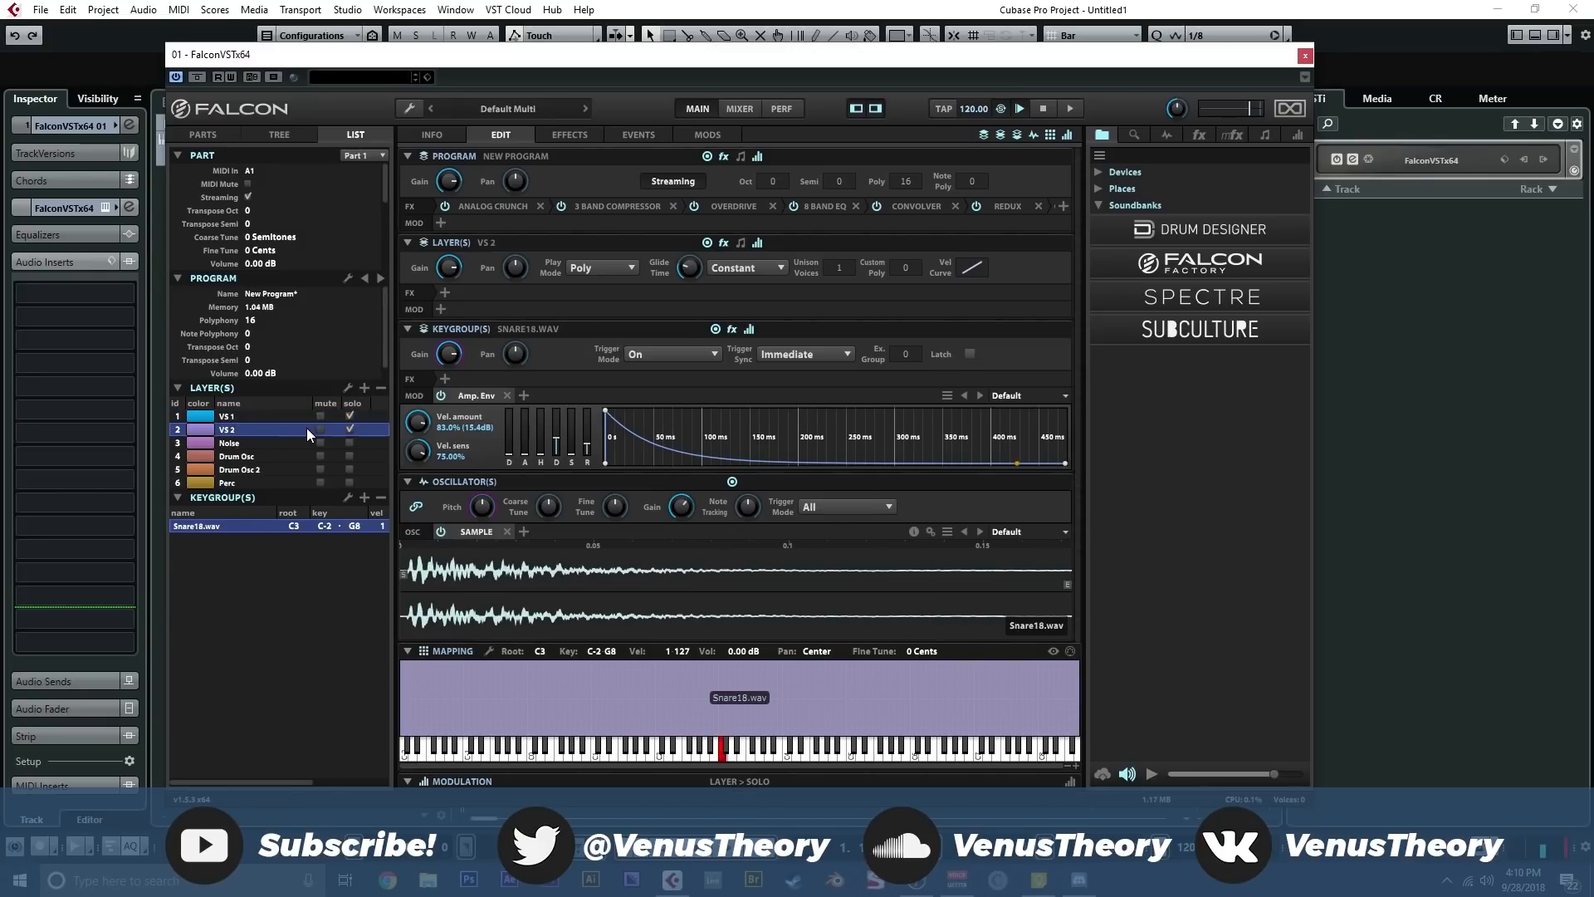
pyautogui.click(350, 416)
pyautogui.click(350, 415)
# Step: Display the Noise layer and audition it soloed in place of VS 2
pyautogui.click(317, 441)
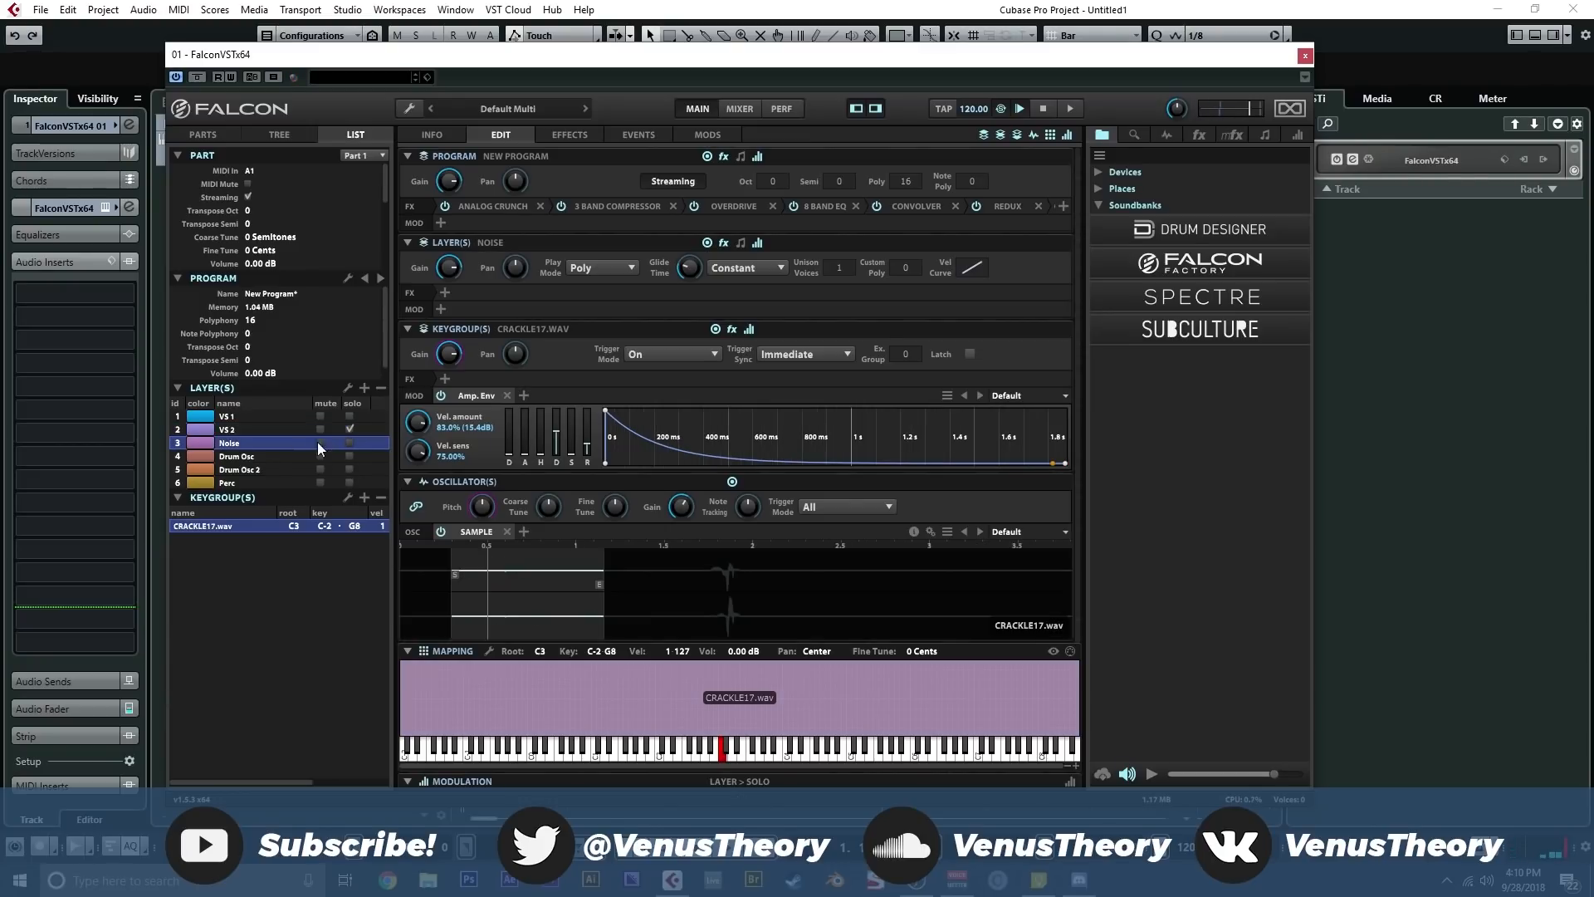
pyautogui.click(351, 442)
pyautogui.click(350, 429)
pyautogui.click(351, 442)
# Step: Inspect the Drum Osc, Drum Osc 2 and Perc layers, auditioning the drum oscillator layers soloed
pyautogui.click(280, 456)
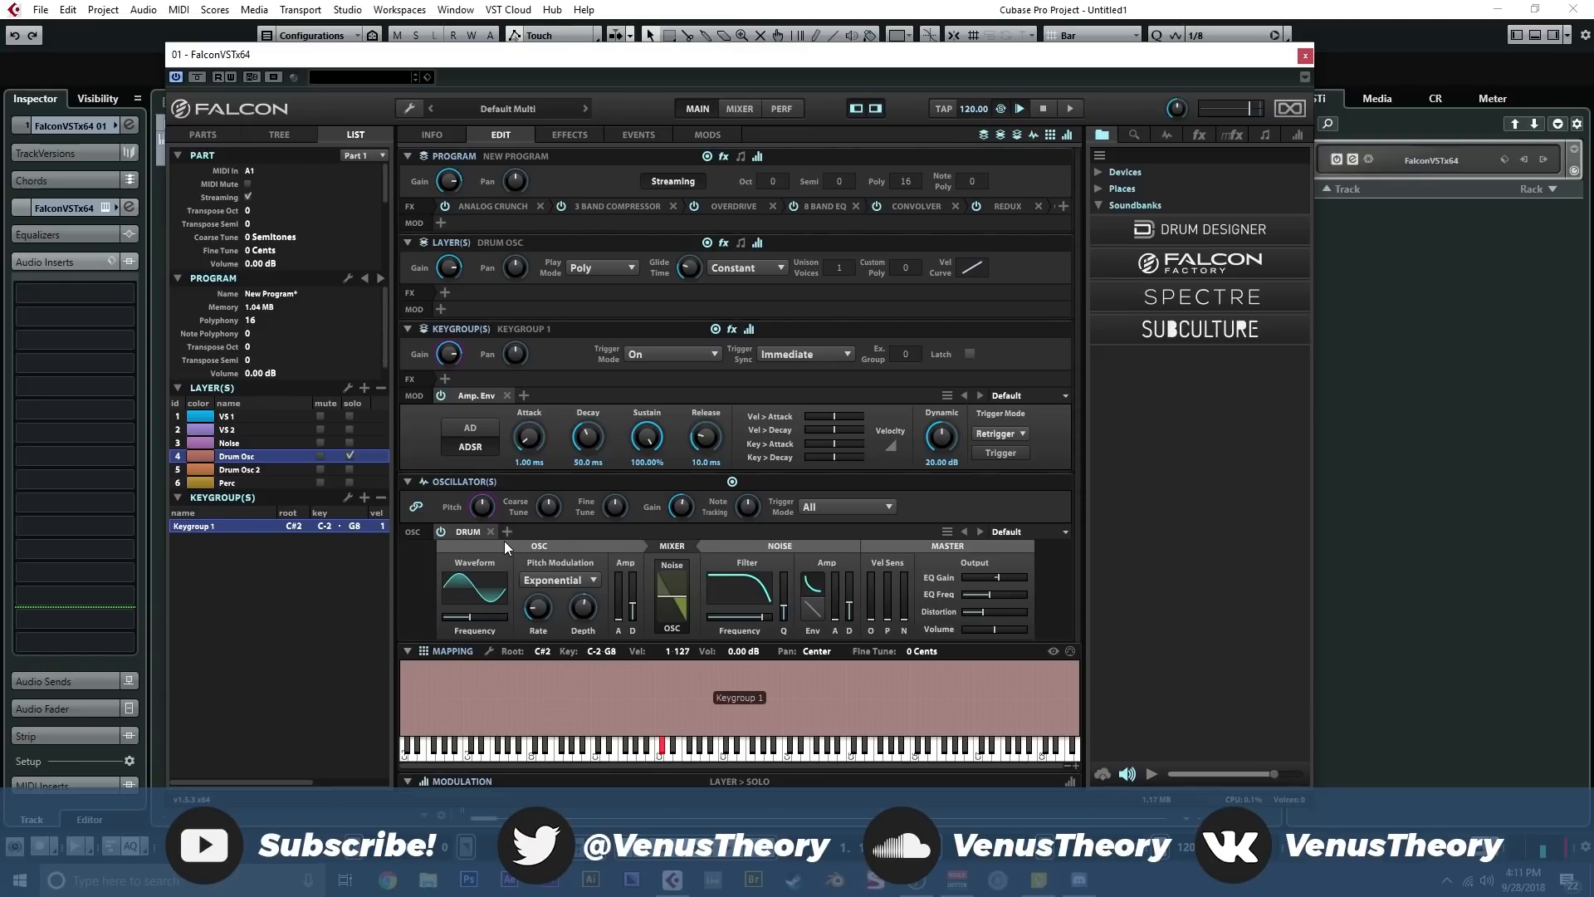
pyautogui.click(255, 470)
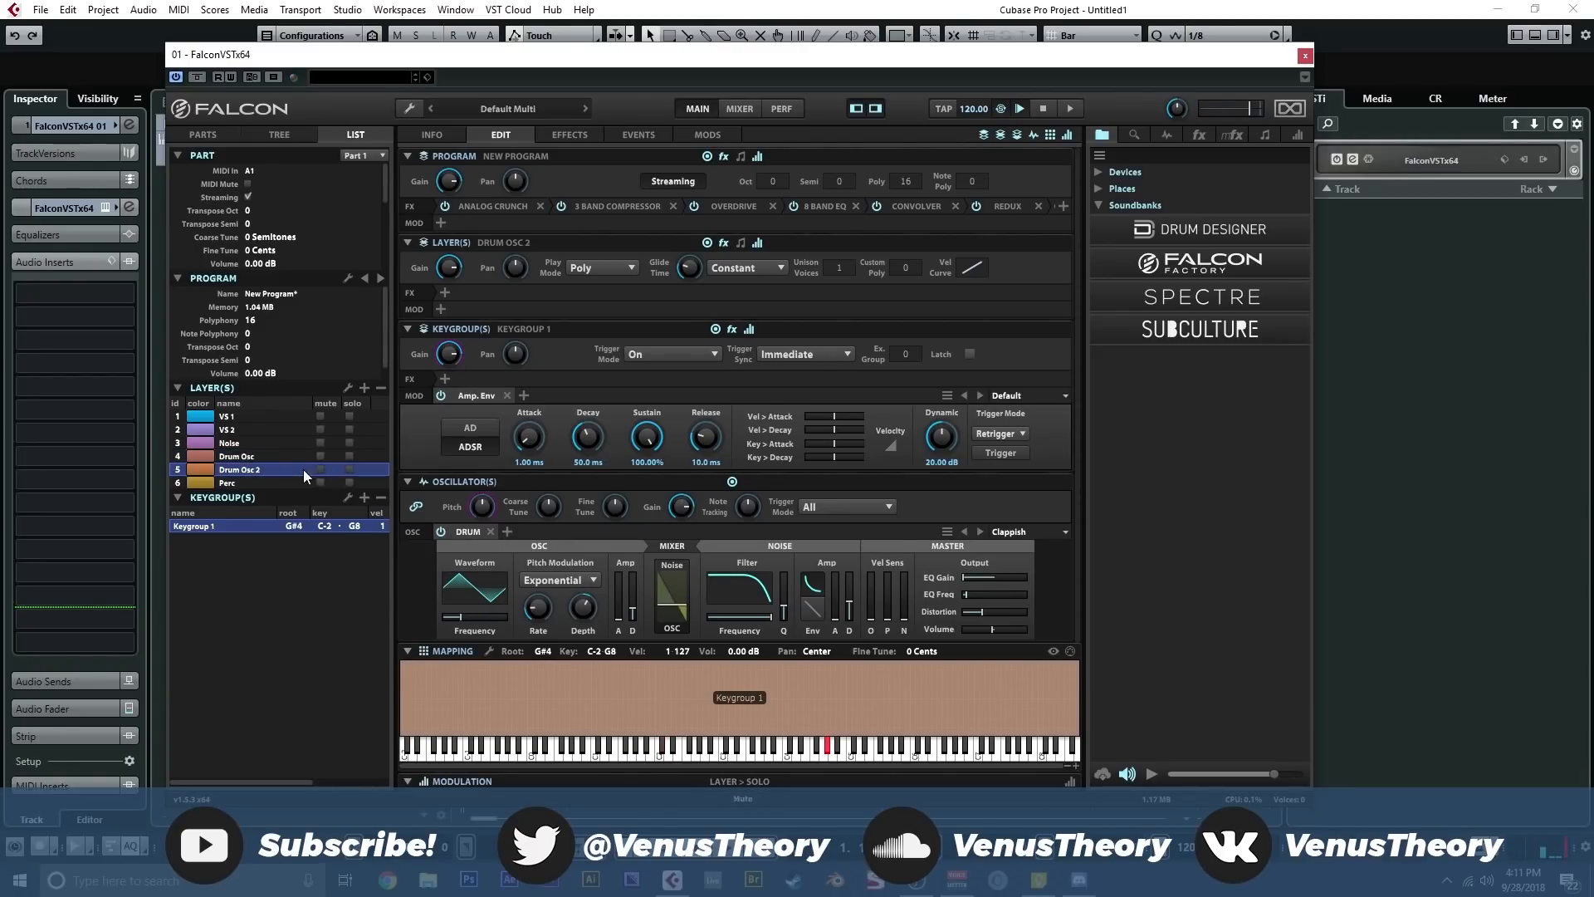
pyautogui.click(349, 470)
pyautogui.click(349, 470)
pyautogui.click(292, 486)
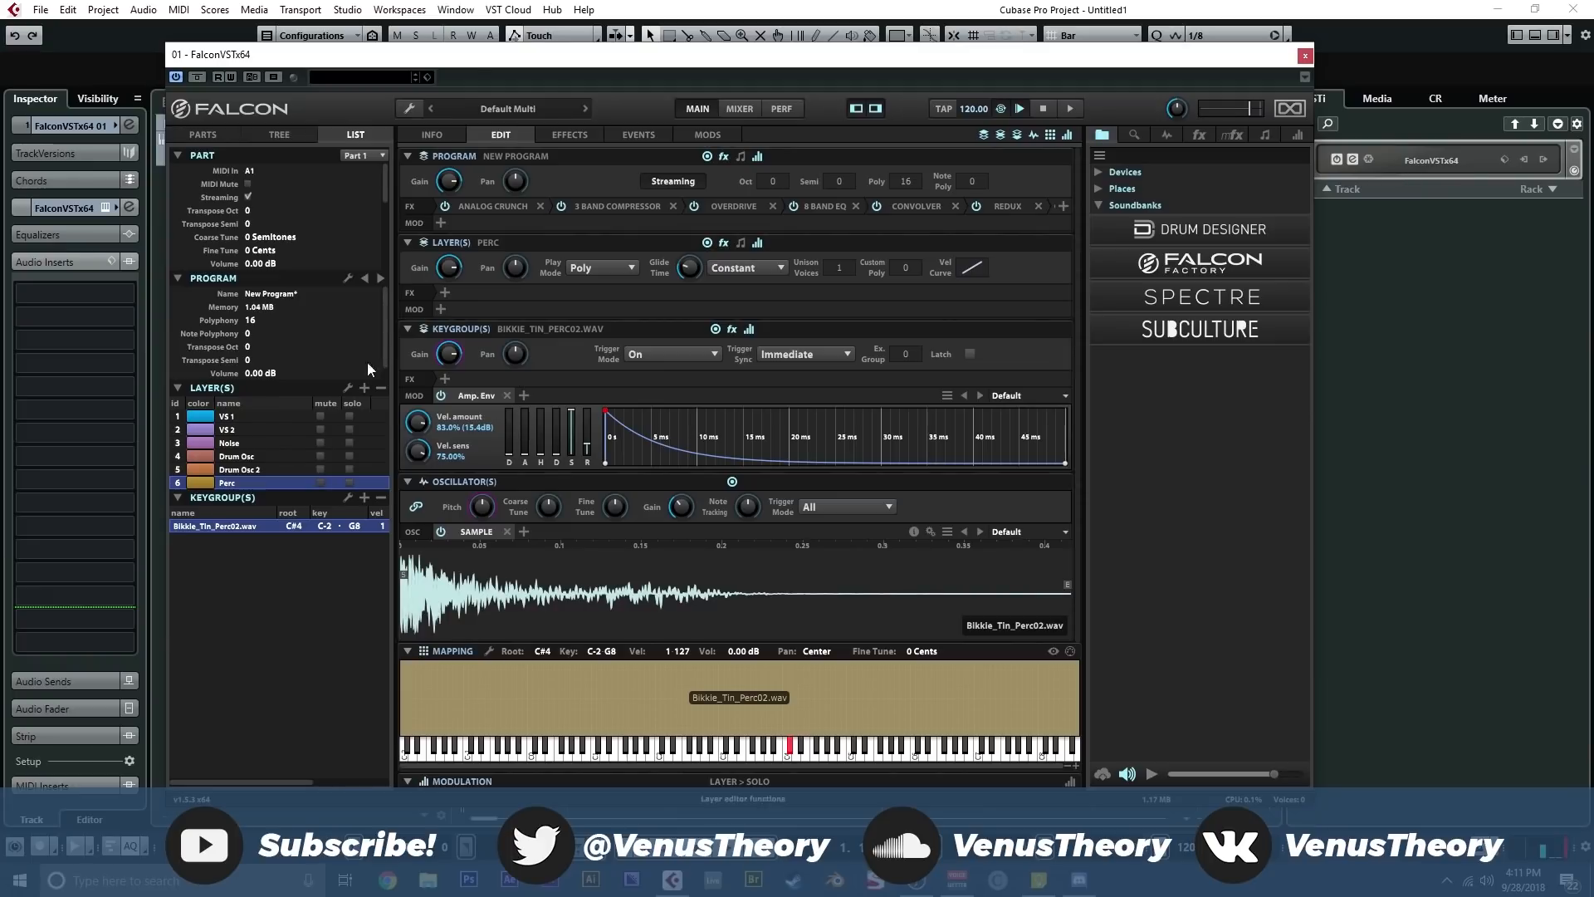
# Step: Display the program's effects chain and browse the effect categories, collapsing the Reverb category
pyautogui.click(556, 136)
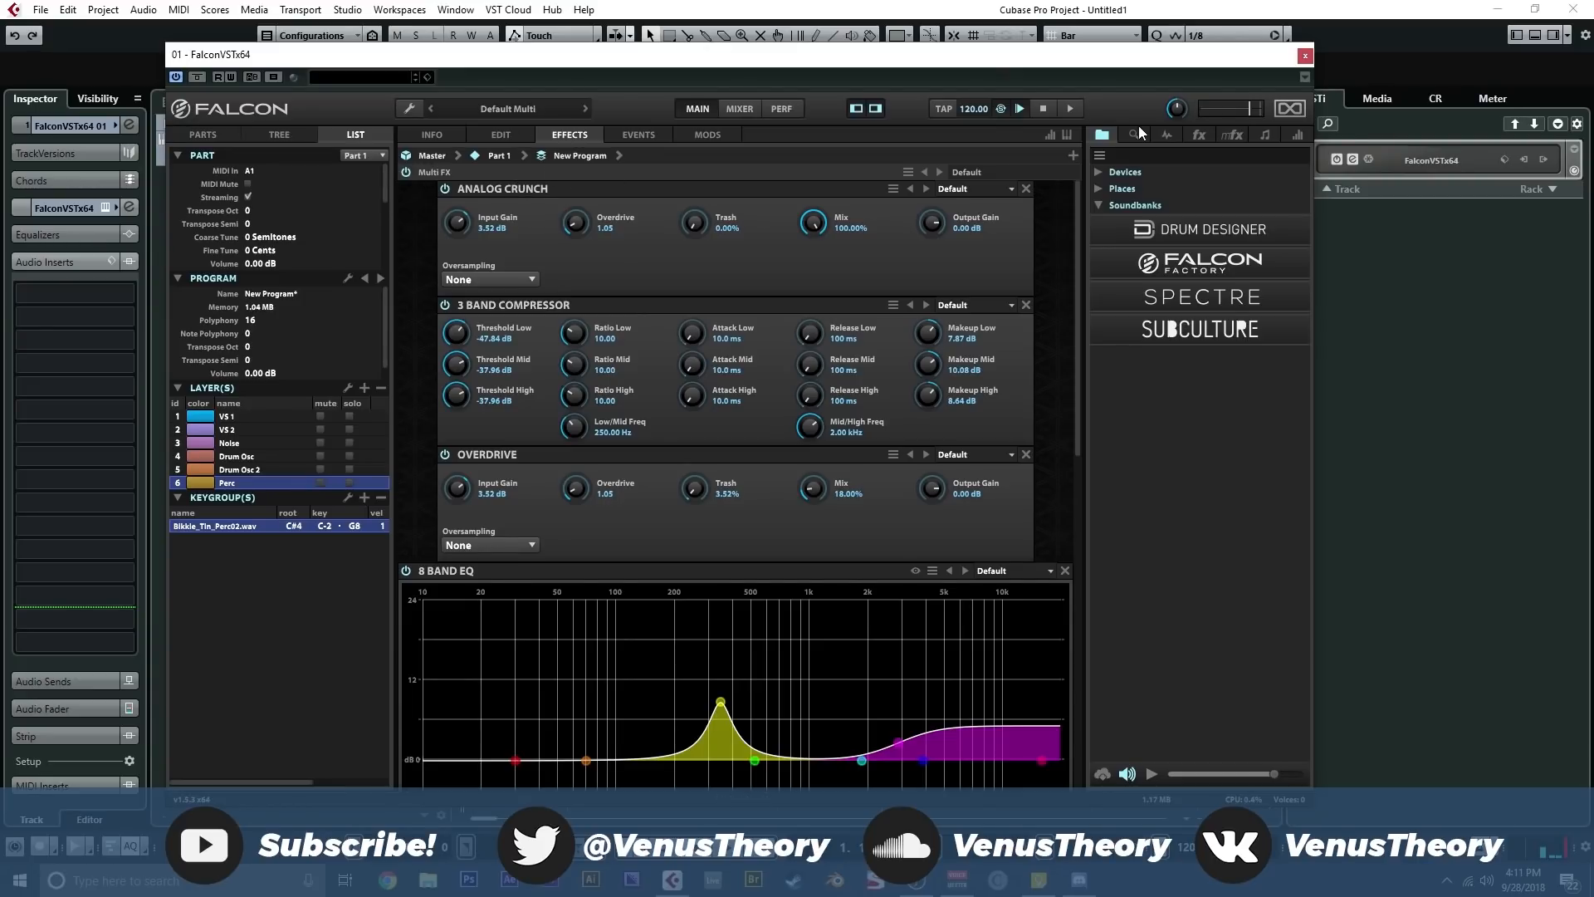
pyautogui.click(1199, 135)
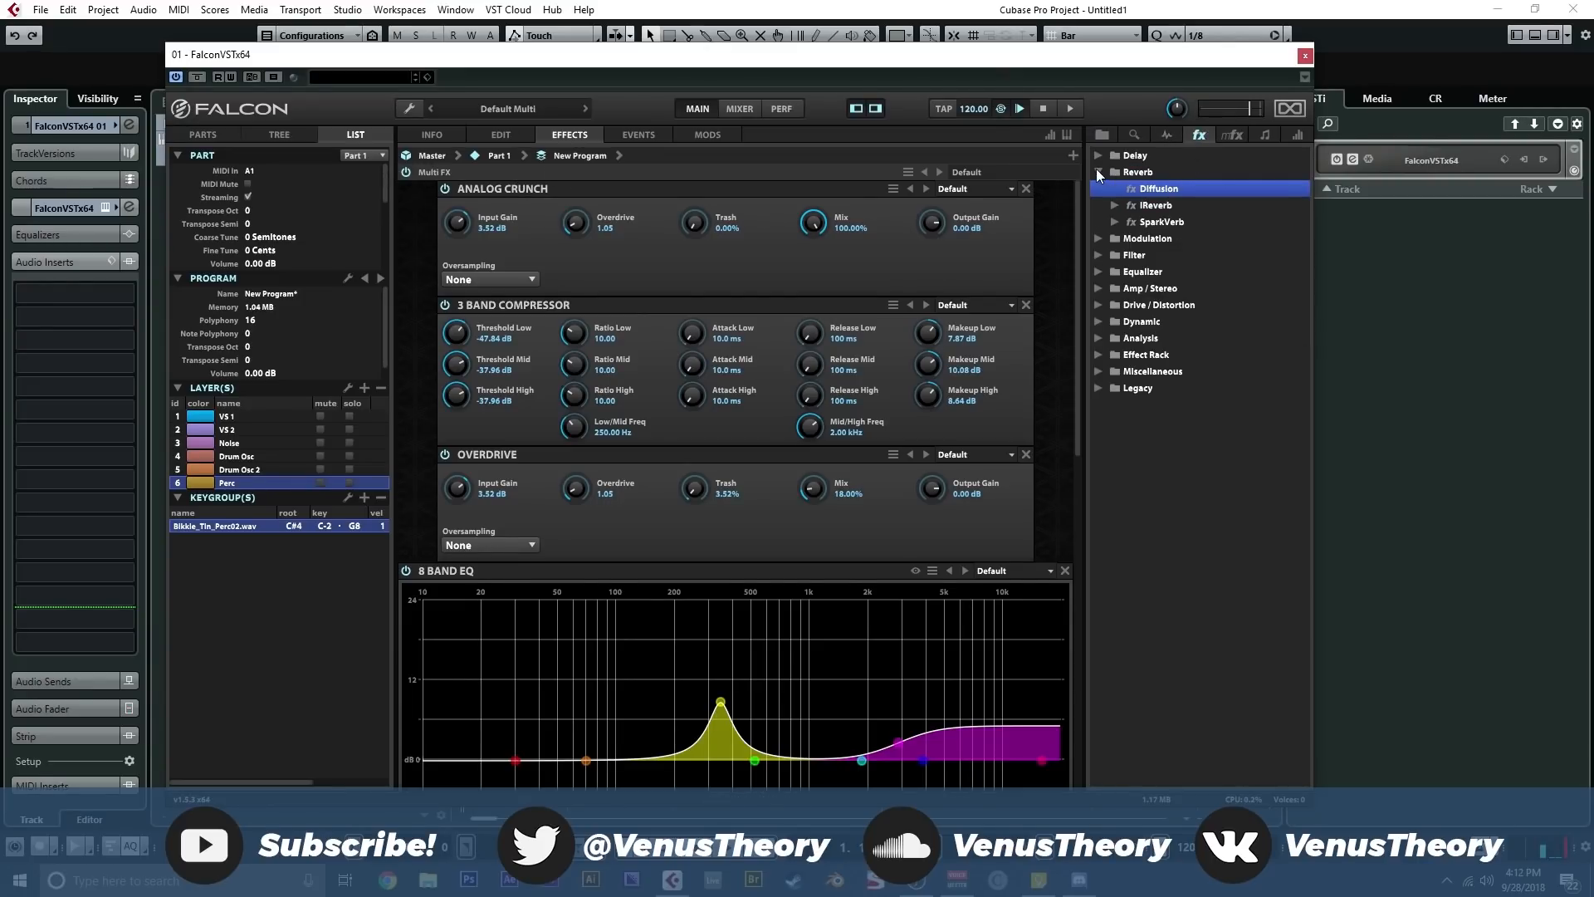
pyautogui.click(1099, 172)
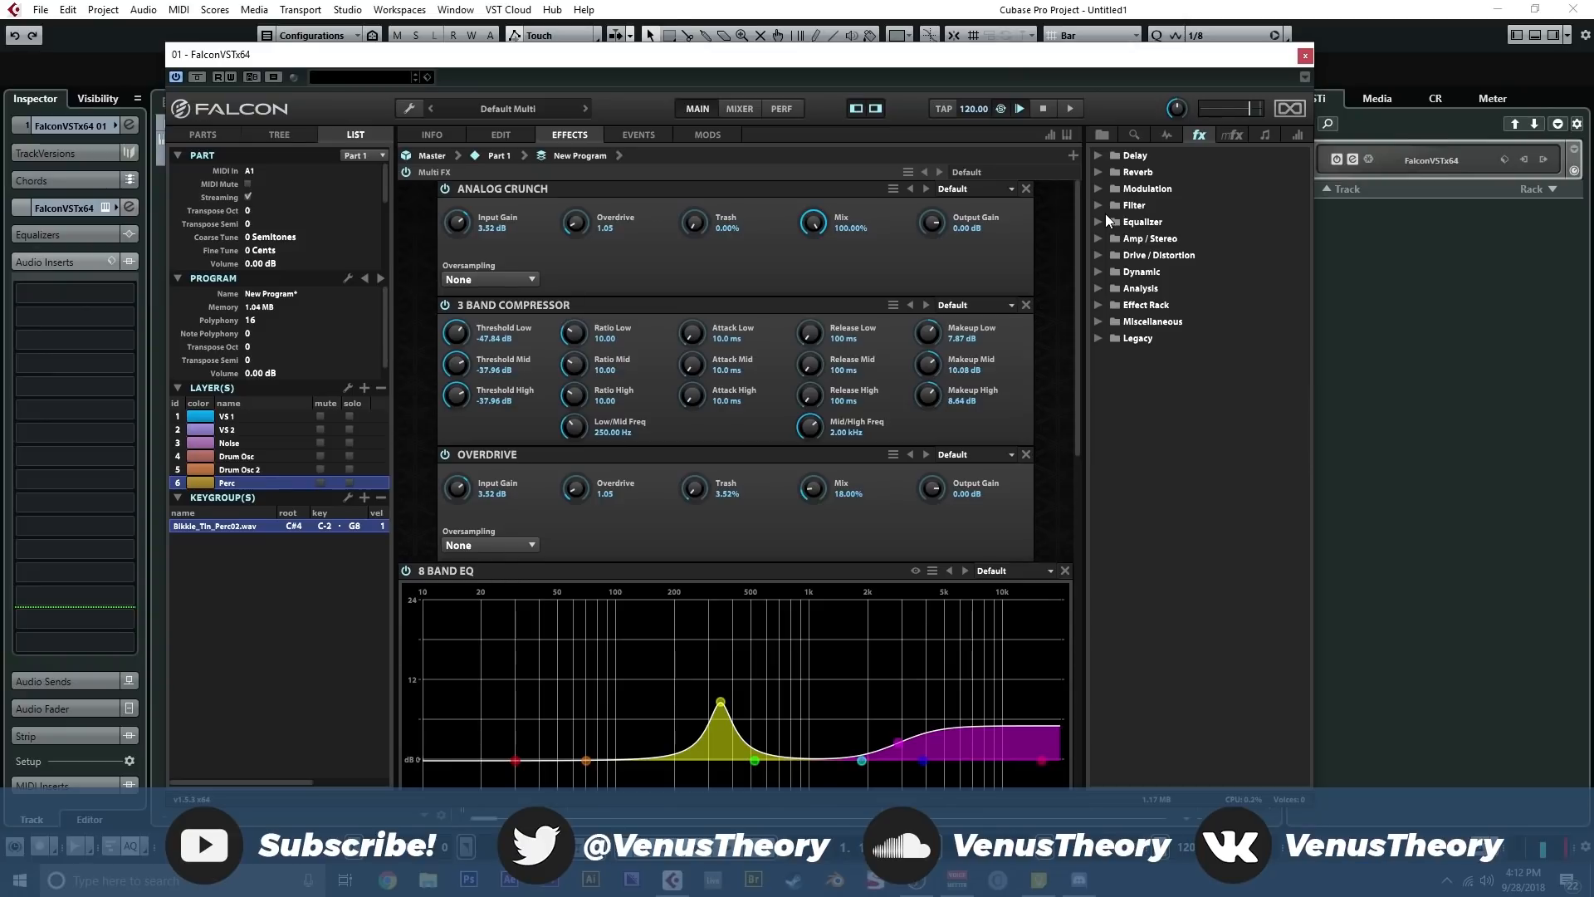
# Step: Bypass the program's effects down through Convolver, Redux and IReverb to audition the dry sound, and turn the 3 Band Compressor back on
pyautogui.scroll(-8, 420, 344)
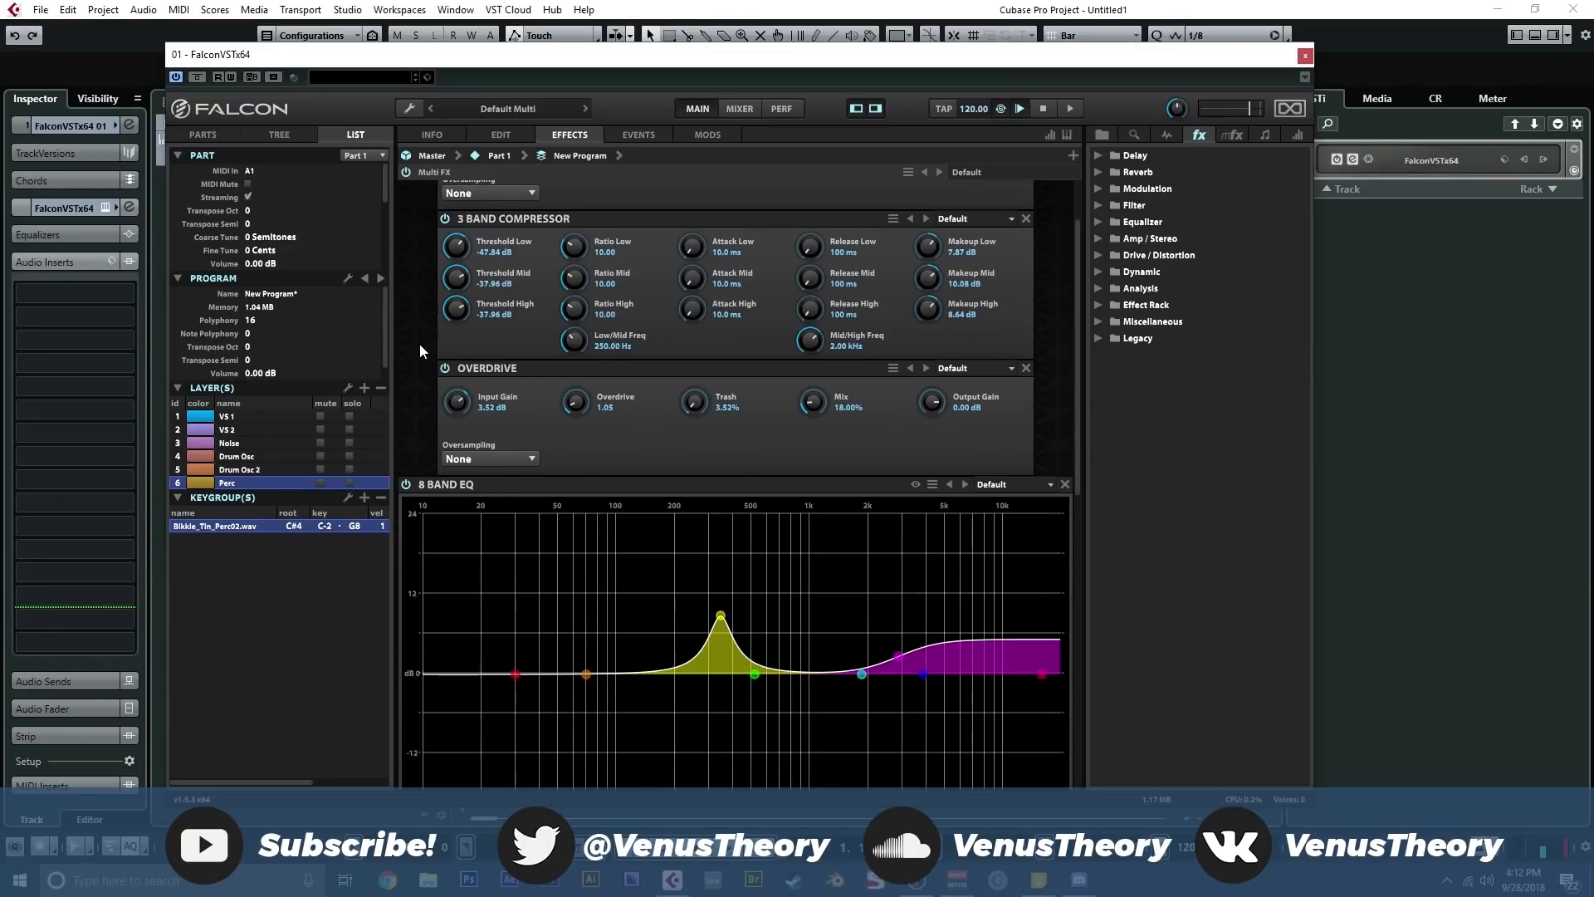
pyautogui.scroll(8, 414, 457)
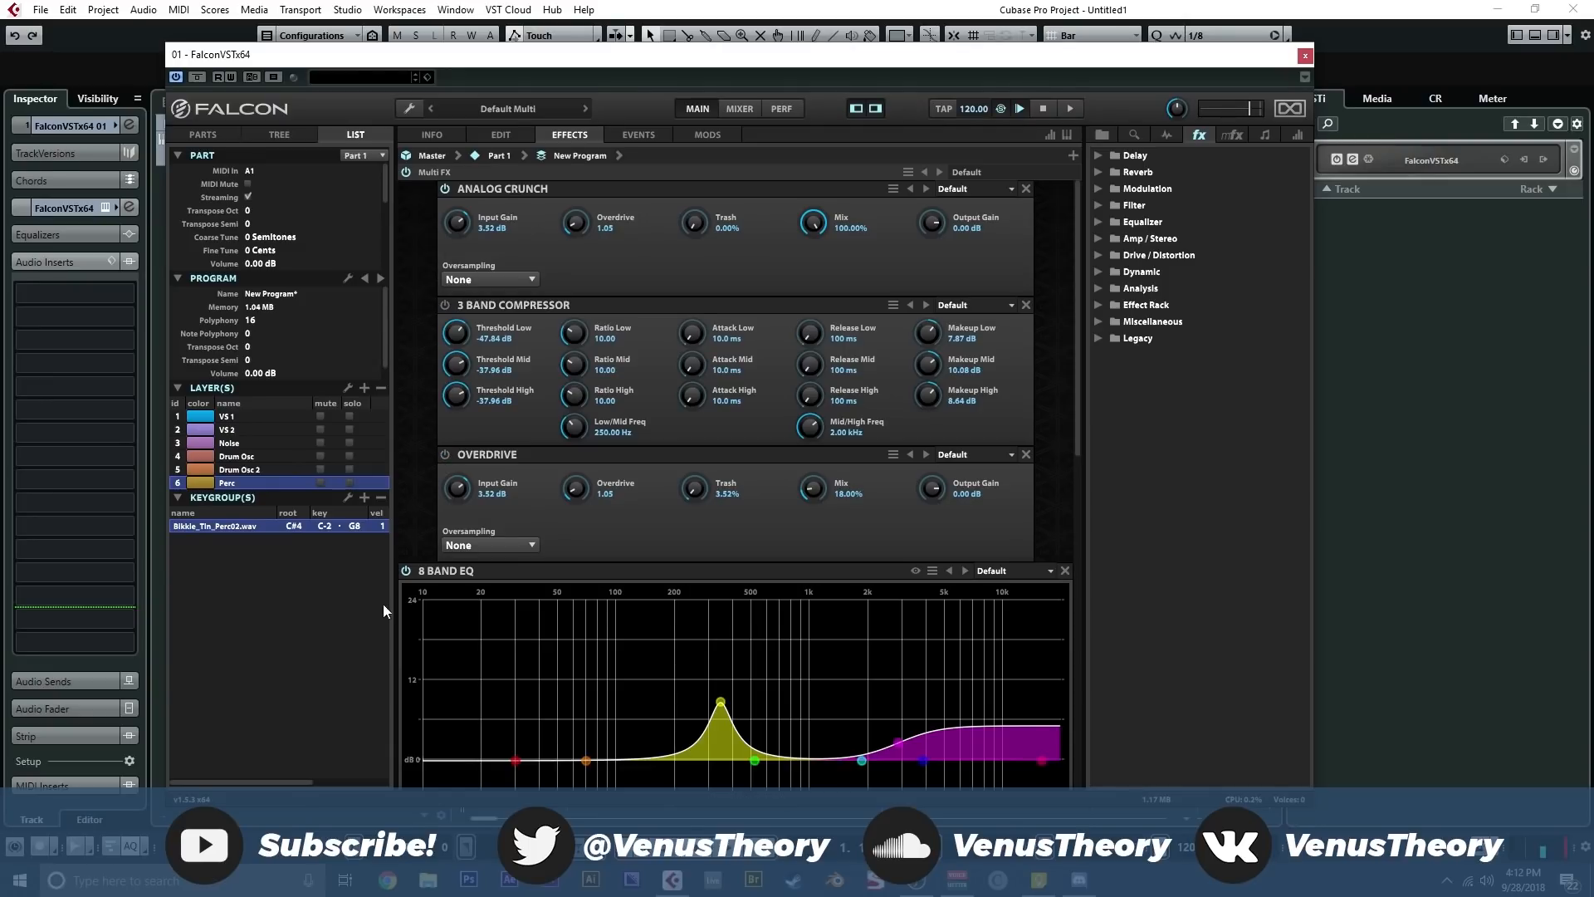
pyautogui.scroll(-10, 404, 579)
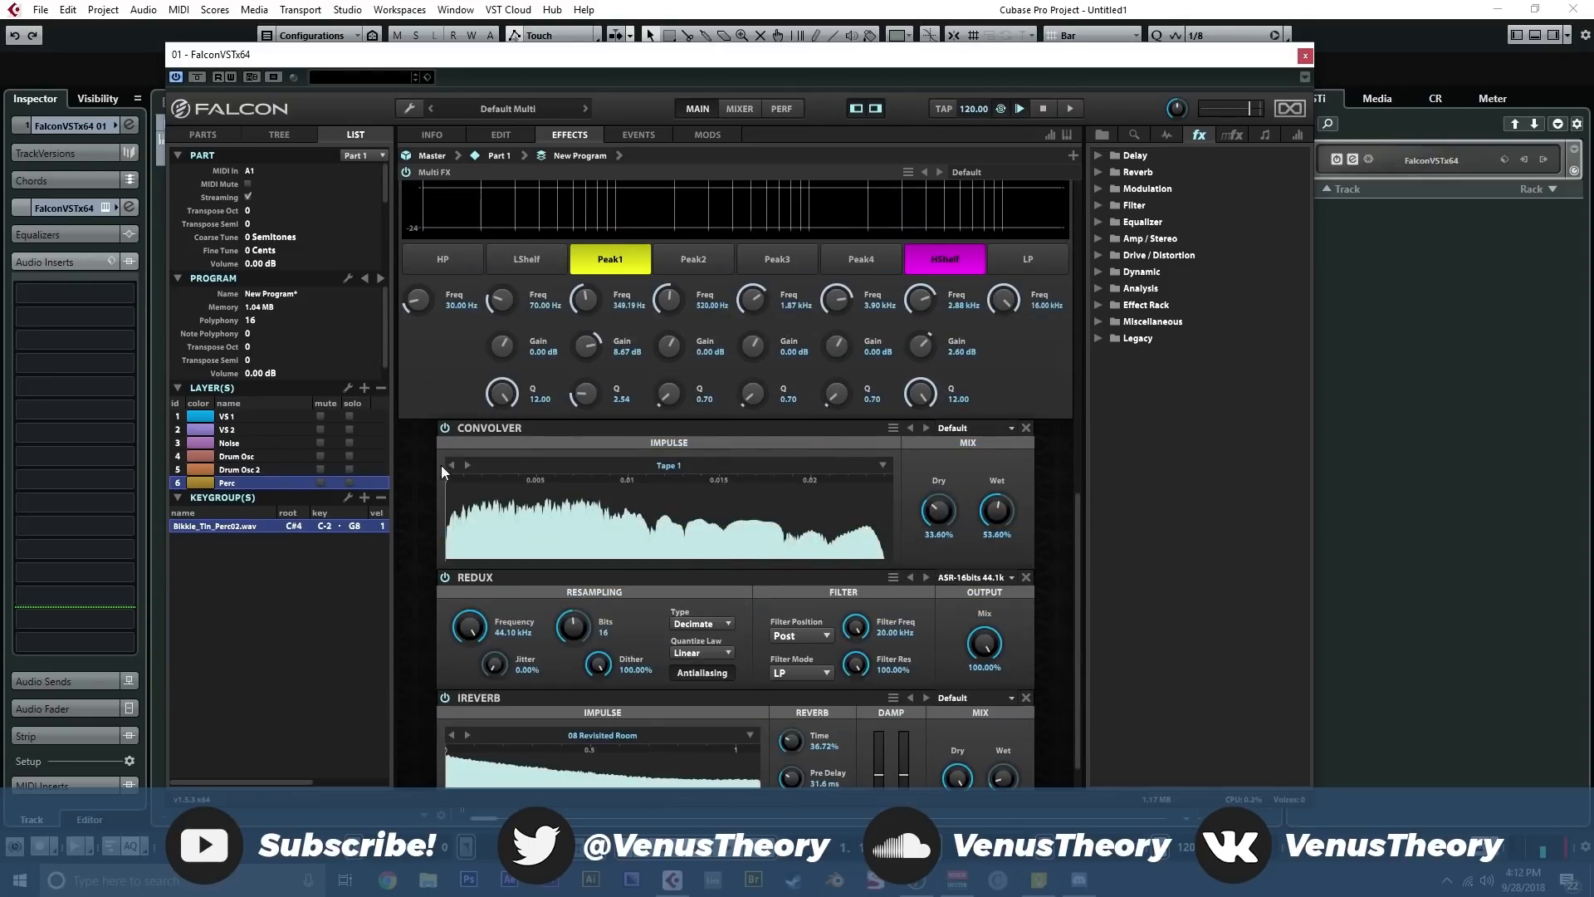
pyautogui.scroll(-1, 432, 481)
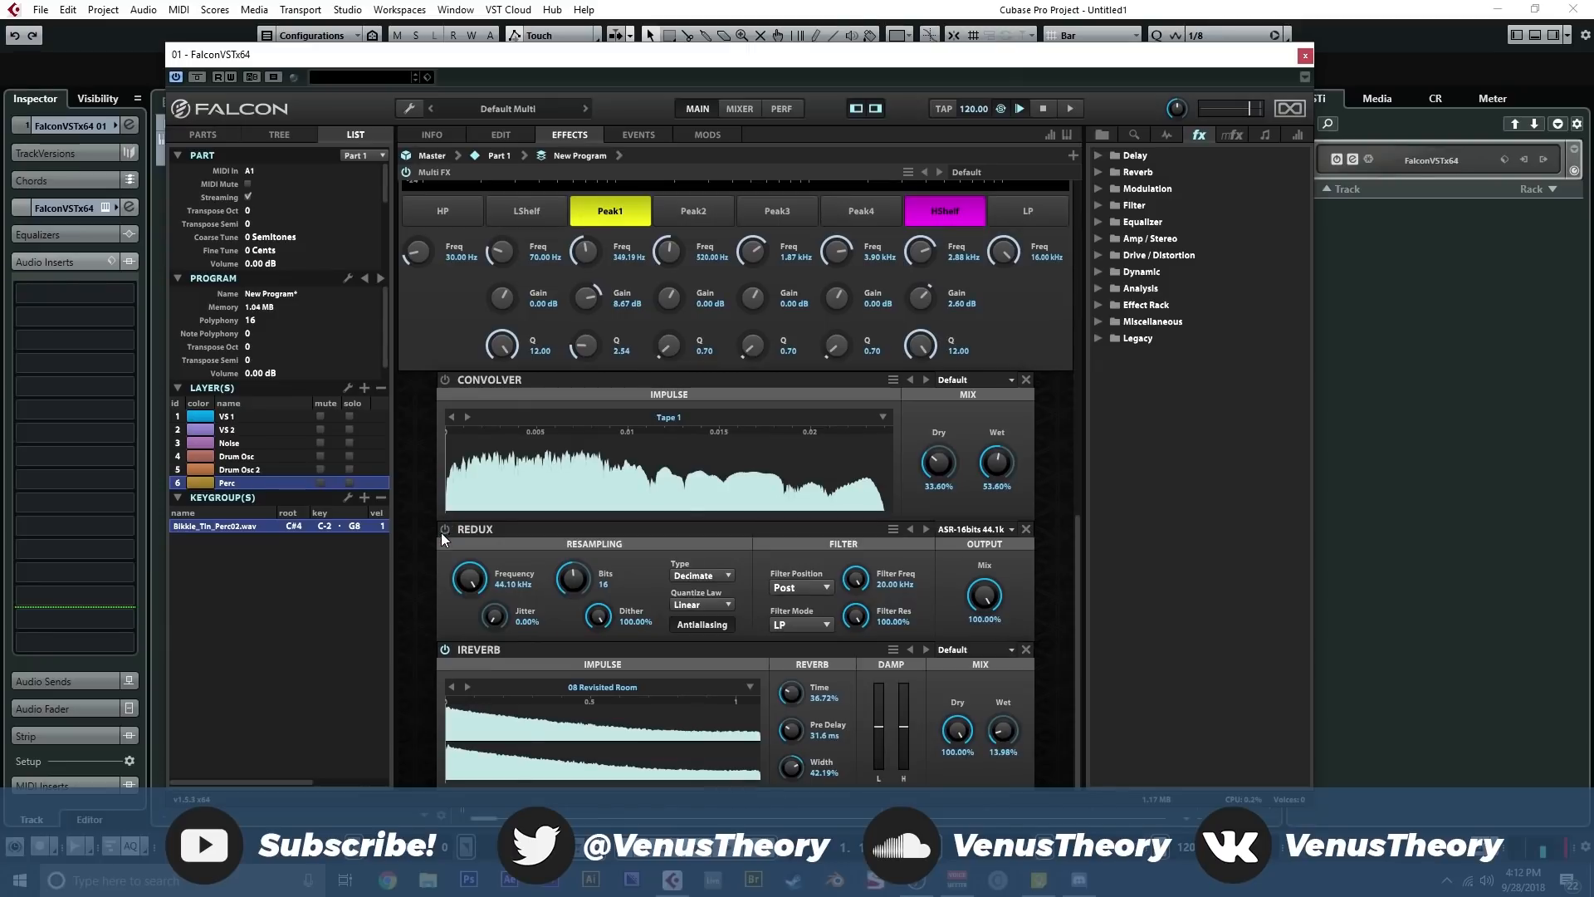
pyautogui.scroll(10, 445, 650)
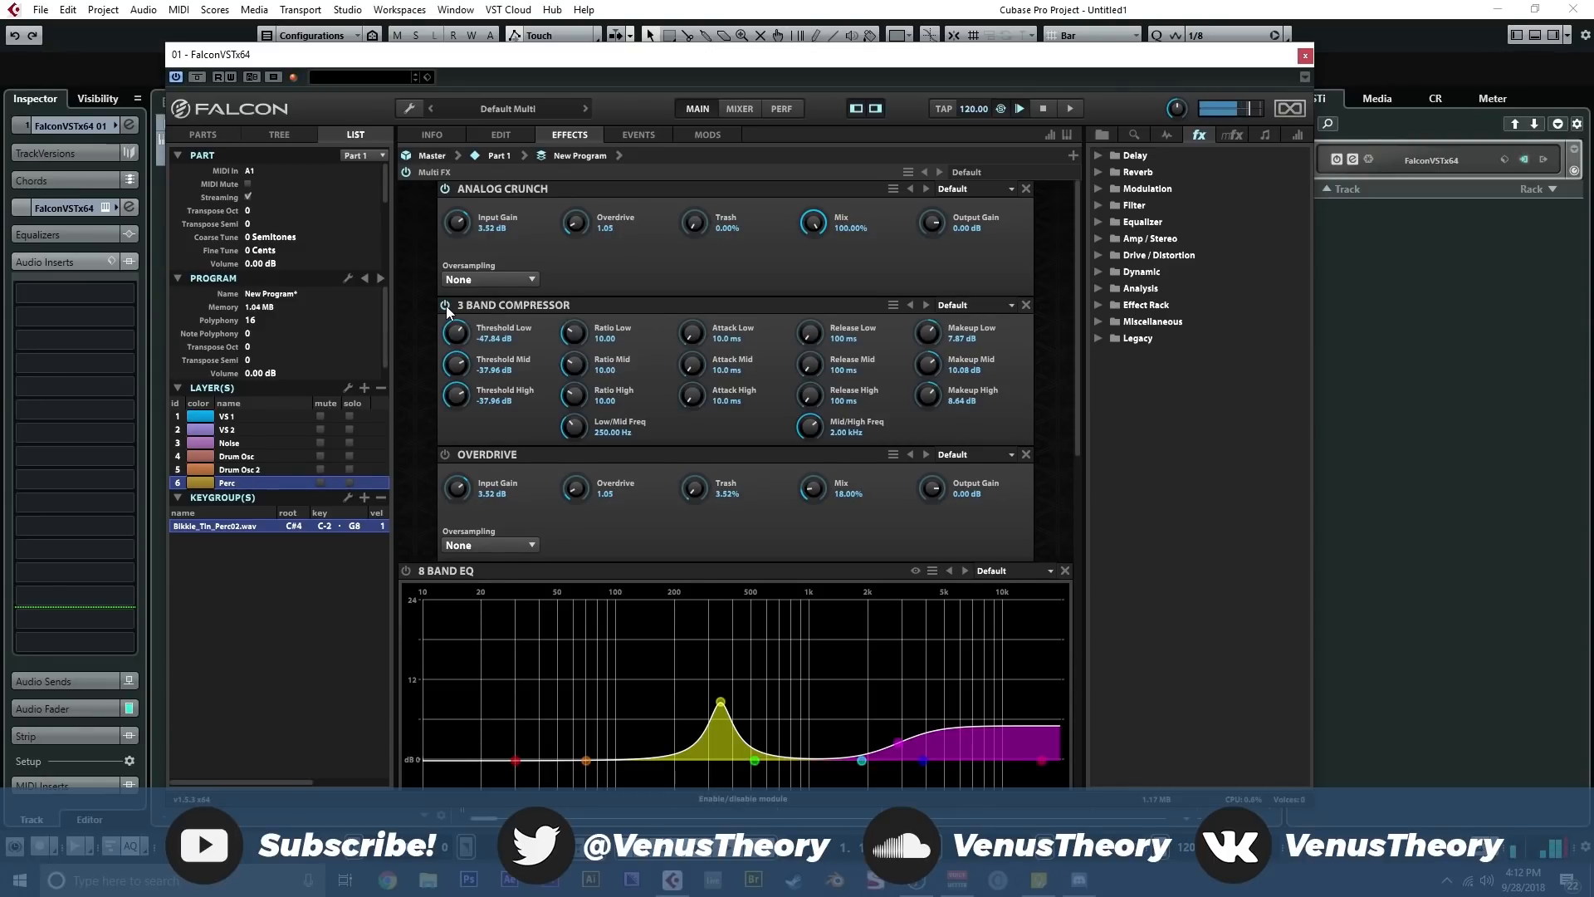
# Step: Turn on the Overdrive effect and set its Mix to 24%
pyautogui.click(445, 455)
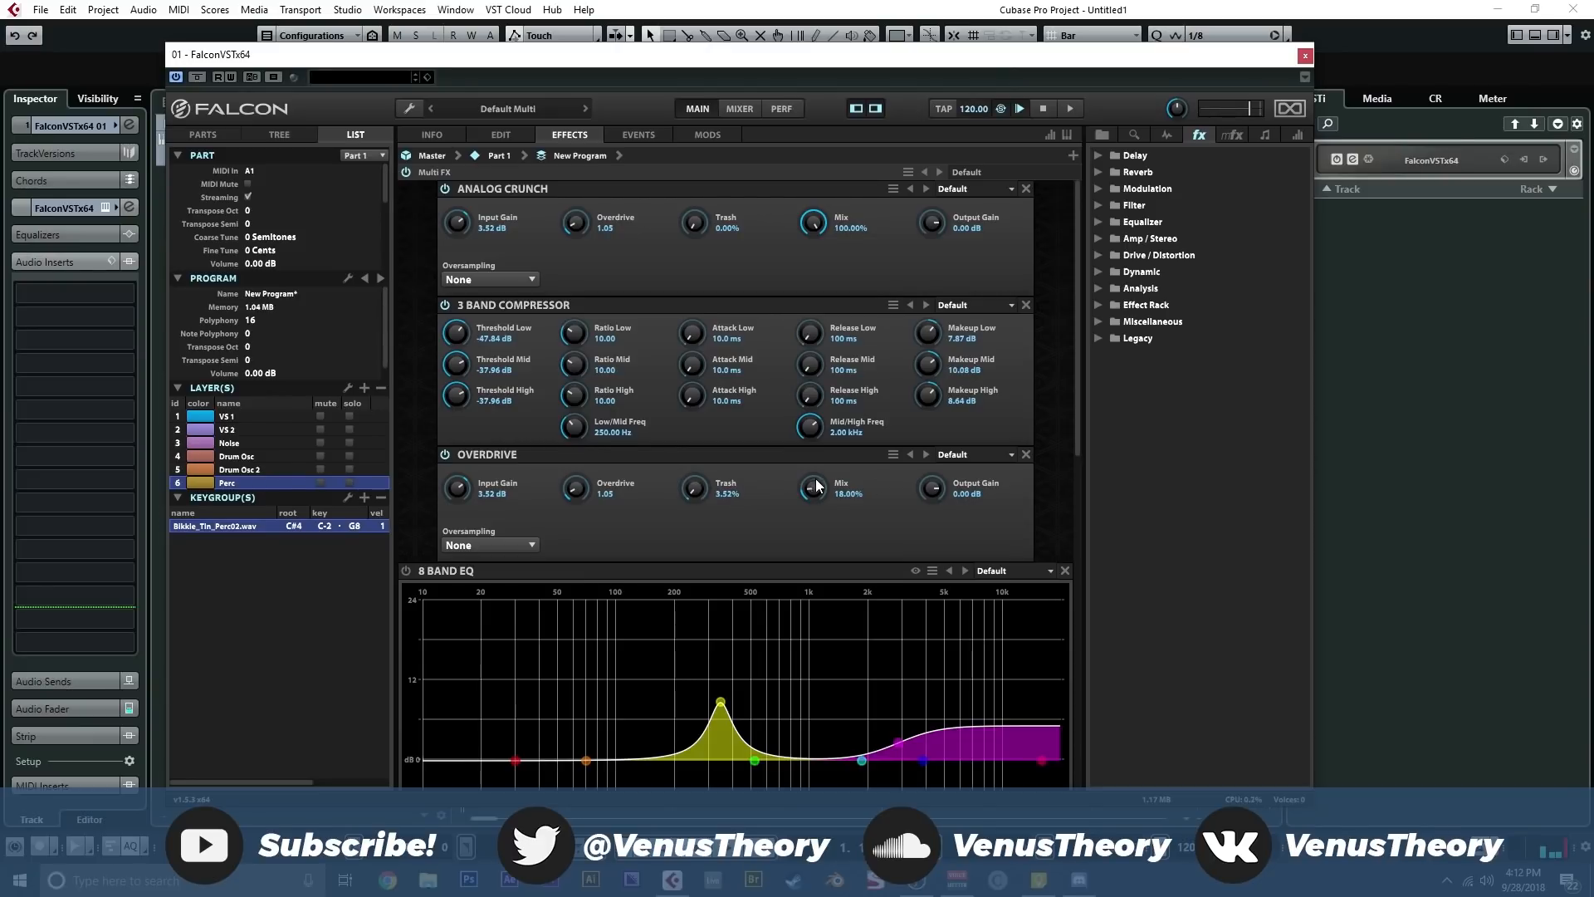
pyautogui.moveTo(817, 488); pyautogui.dragTo(838, 286)
pyautogui.moveTo(837, 620); pyautogui.dragTo(844, 646)
# Step: Turn on the 8 Band EQ and set its Peak1 band to about 332 Hz with a gain of 9.44 dB
pyautogui.scroll(-3, 416, 556)
pyautogui.scroll(-2, 721, 531)
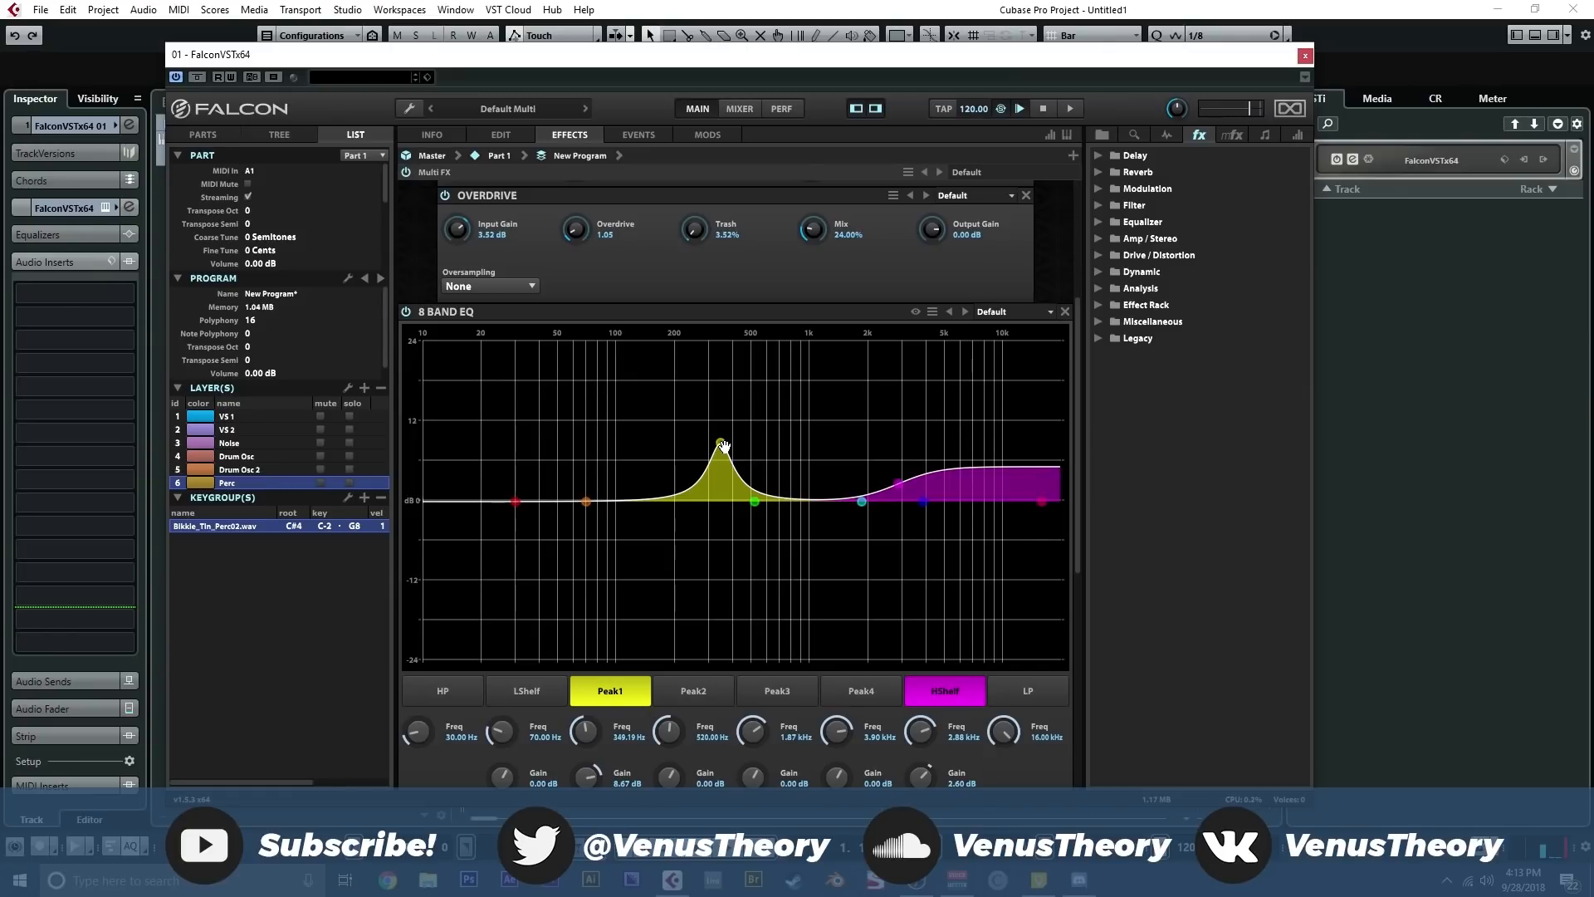
pyautogui.moveTo(721, 444); pyautogui.dragTo(720, 448)
pyautogui.moveTo(701, 444)
pyautogui.mouseDown()
pyautogui.moveTo(612, 438)
pyautogui.moveTo(717, 432)
pyautogui.mouseUp()
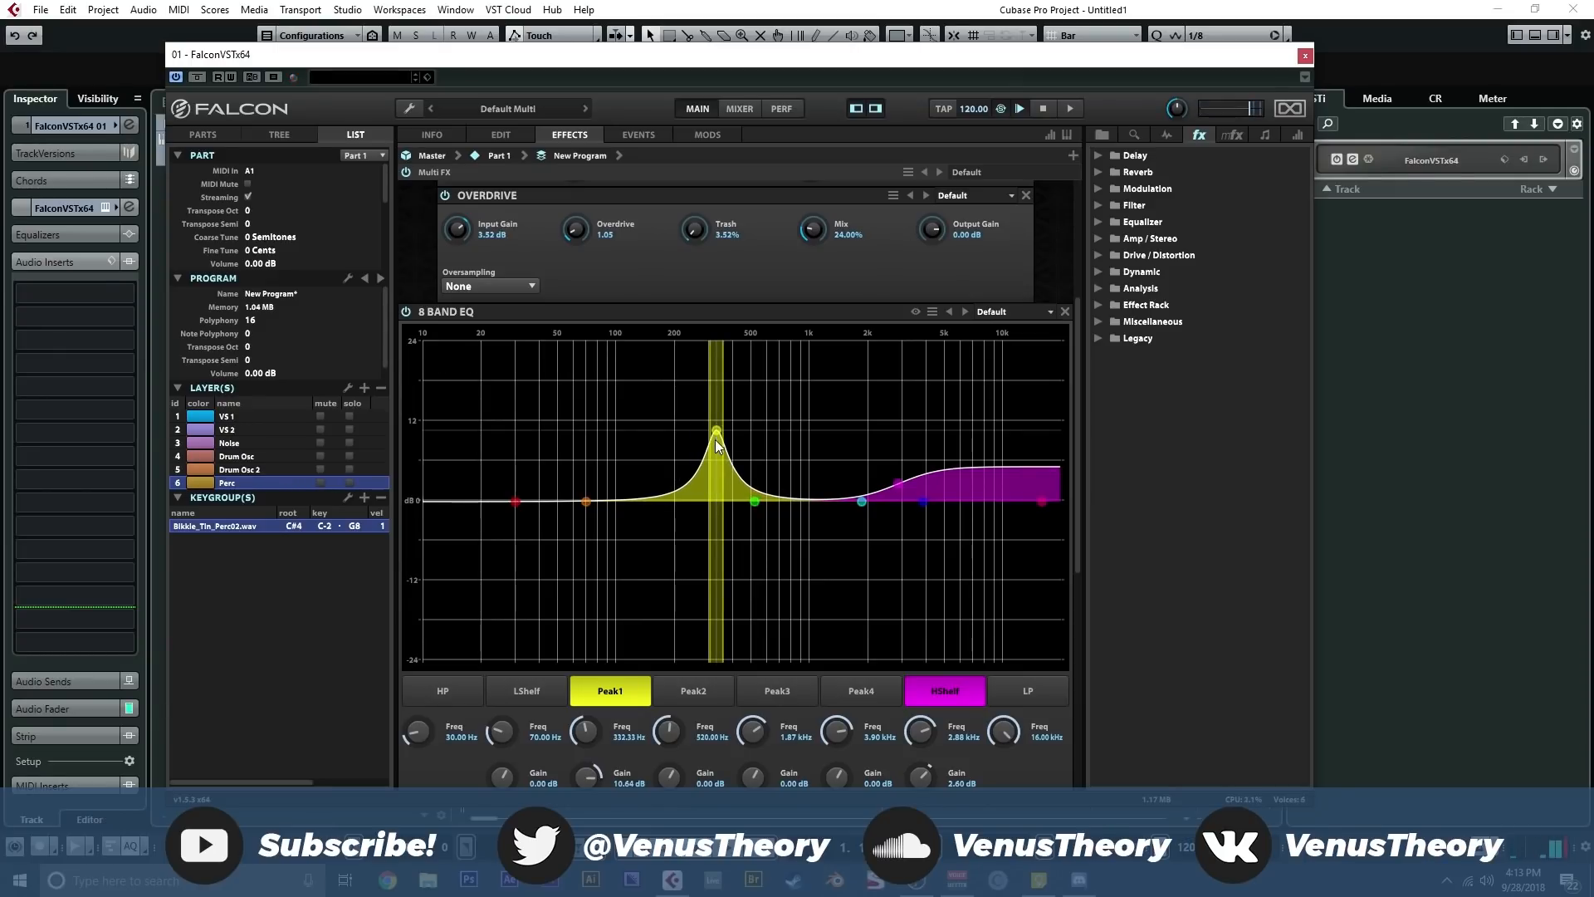
pyautogui.moveTo(592, 767)
pyautogui.mouseDown()
pyautogui.moveTo(586, 791)
pyautogui.moveTo(591, 745)
pyautogui.moveTo(590, 771)
pyautogui.mouseUp()
# Step: Turn on the Convolver and Redux effects and try out Redux's output Mix
pyautogui.scroll(-2, 868, 570)
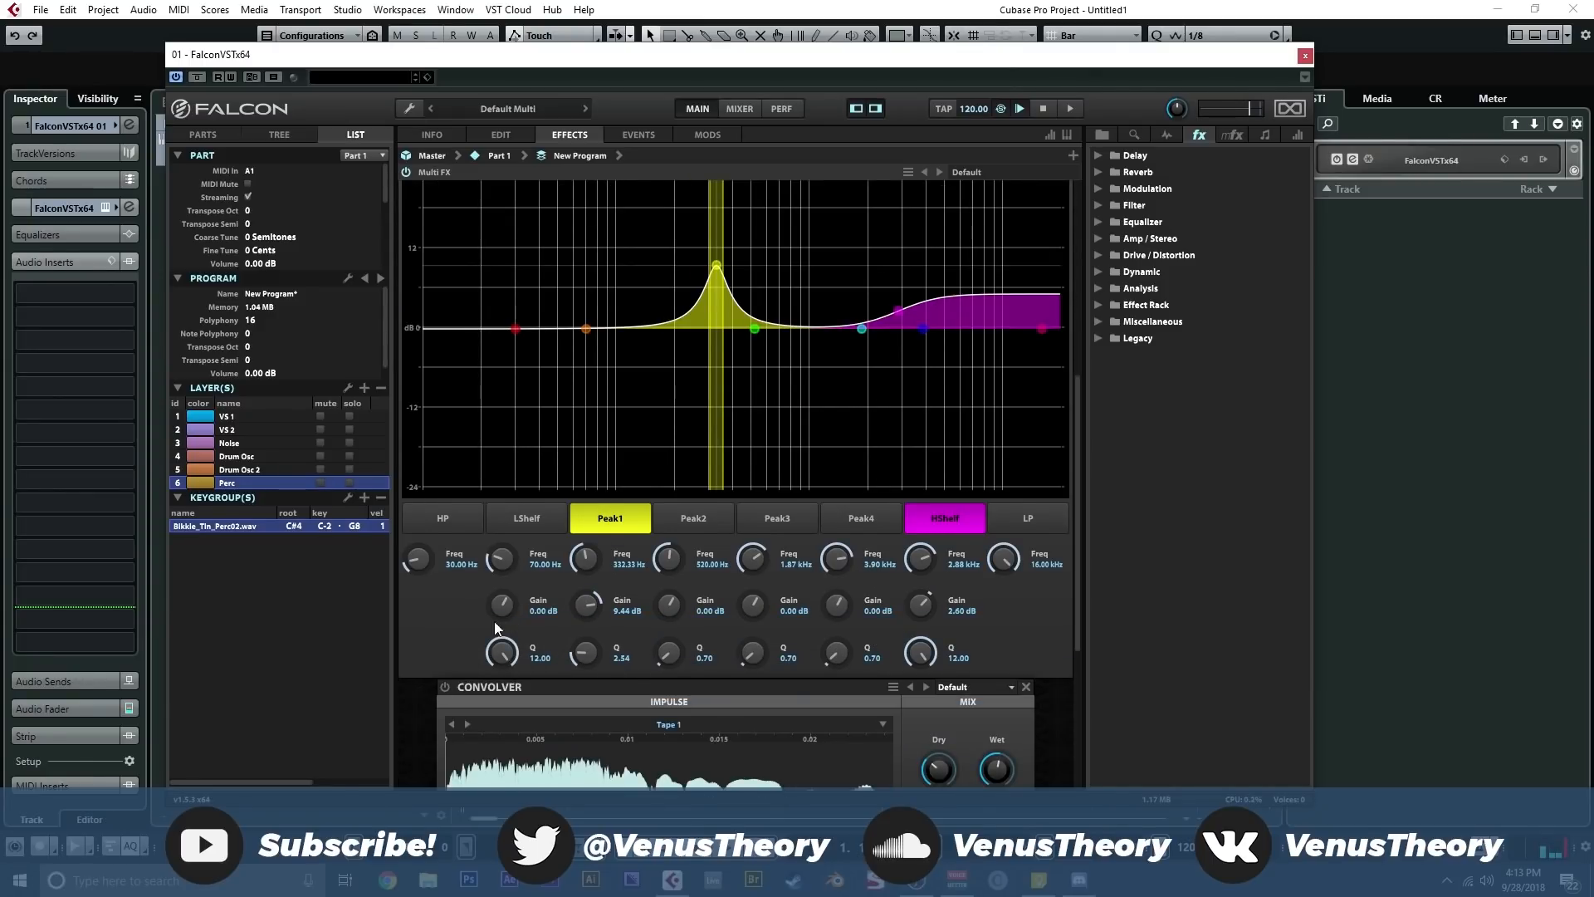
pyautogui.scroll(-2, 442, 685)
pyautogui.scroll(-1, 442, 685)
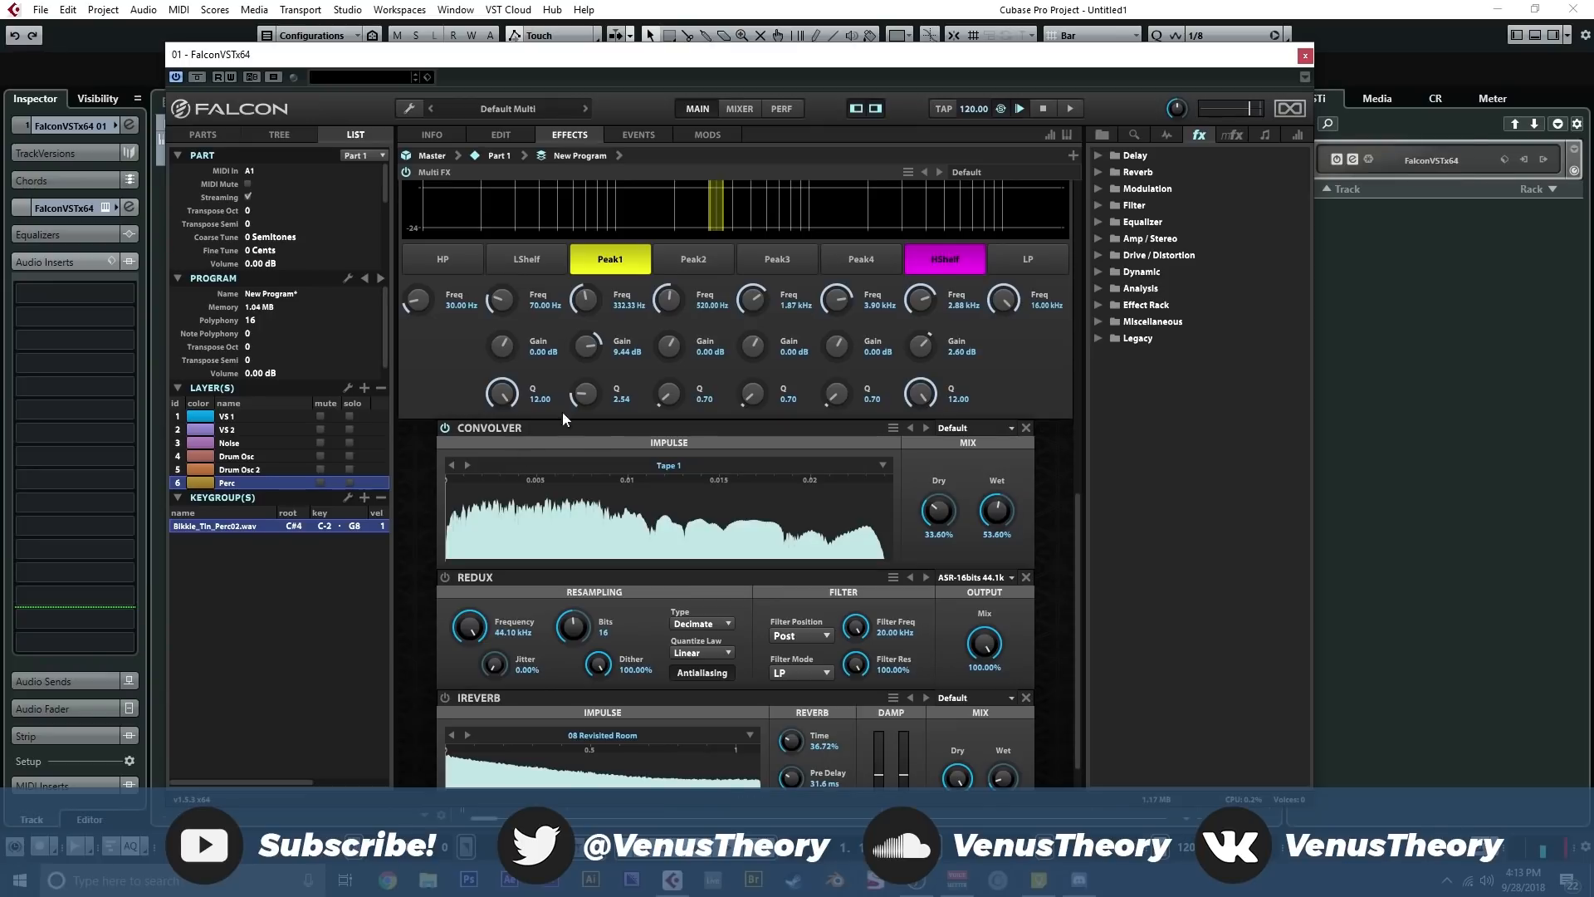
pyautogui.scroll(-1, 631, 415)
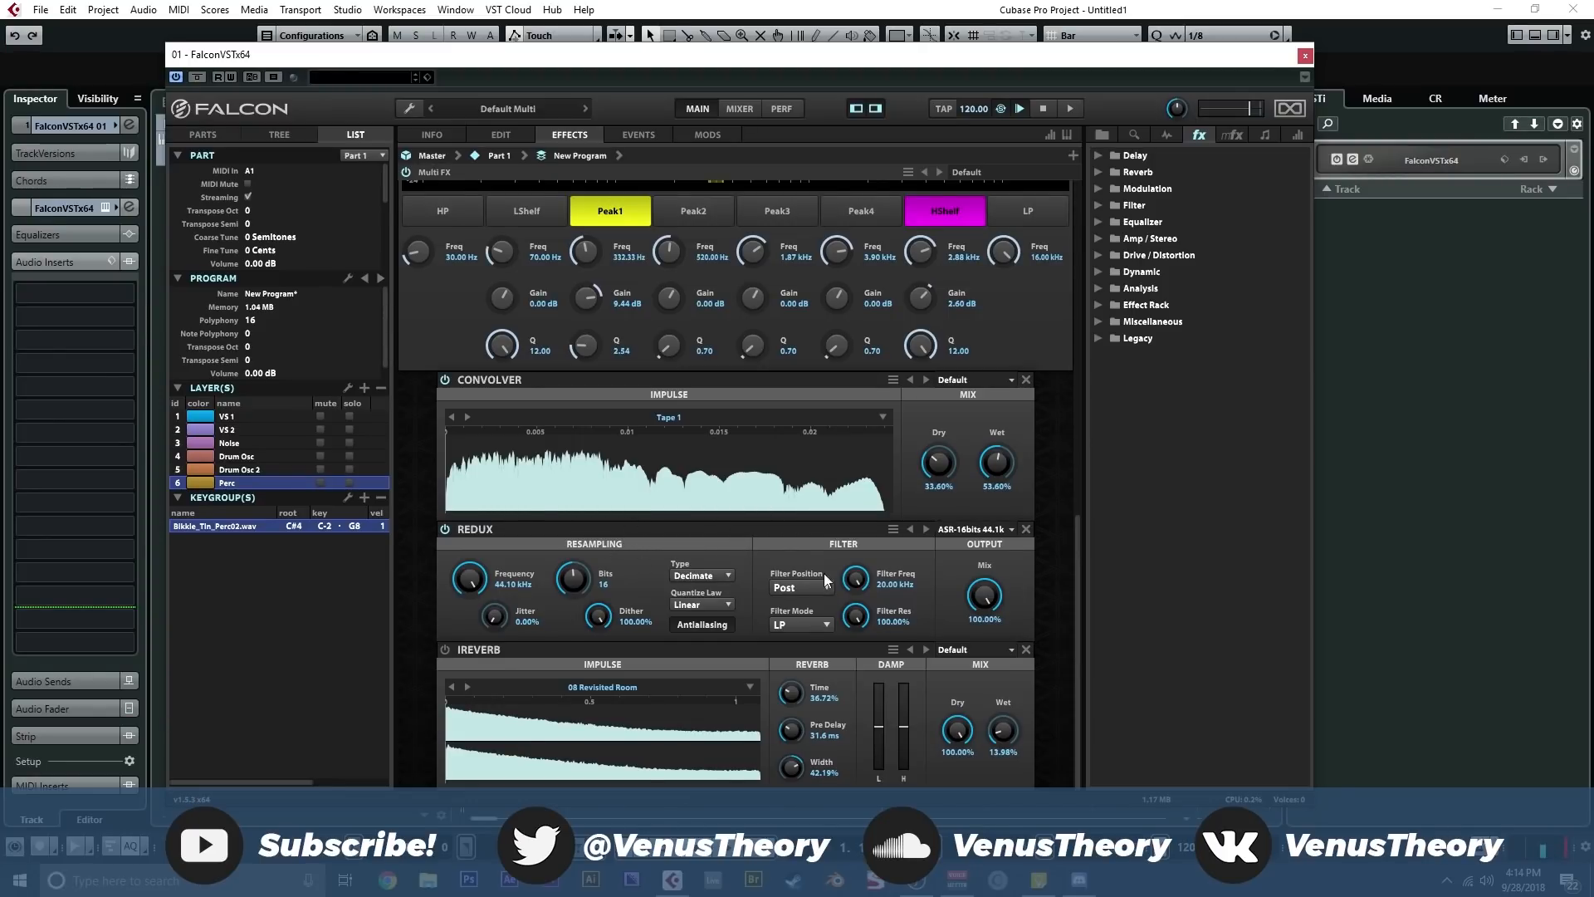
pyautogui.moveTo(993, 600); pyautogui.dragTo(994, 607)
# Step: Turn on IReverb and set its Pre Delay to 40.8 ms and its Wet mix to 14.38%
pyautogui.moveTo(795, 727); pyautogui.dragTo(794, 823)
pyautogui.moveTo(1011, 734); pyautogui.dragTo(1015, 725)
pyautogui.moveTo(789, 734); pyautogui.dragTo(785, 687)
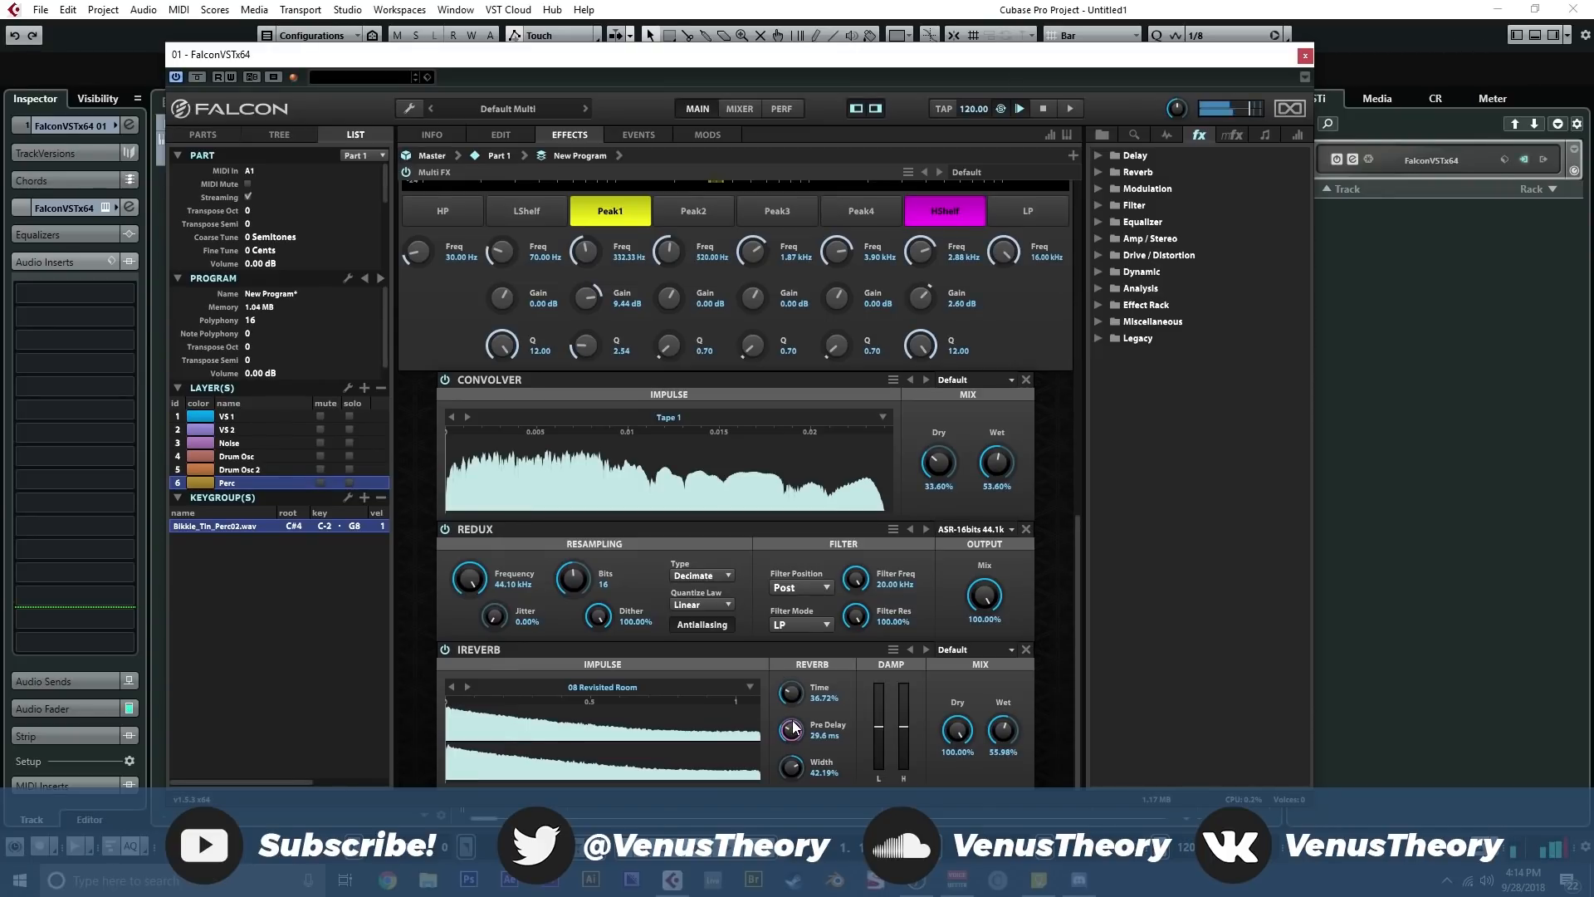
pyautogui.moveTo(800, 744); pyautogui.dragTo(793, 728)
pyautogui.moveTo(796, 729); pyautogui.dragTo(802, 786)
pyautogui.moveTo(1005, 721); pyautogui.dragTo(1024, 823)
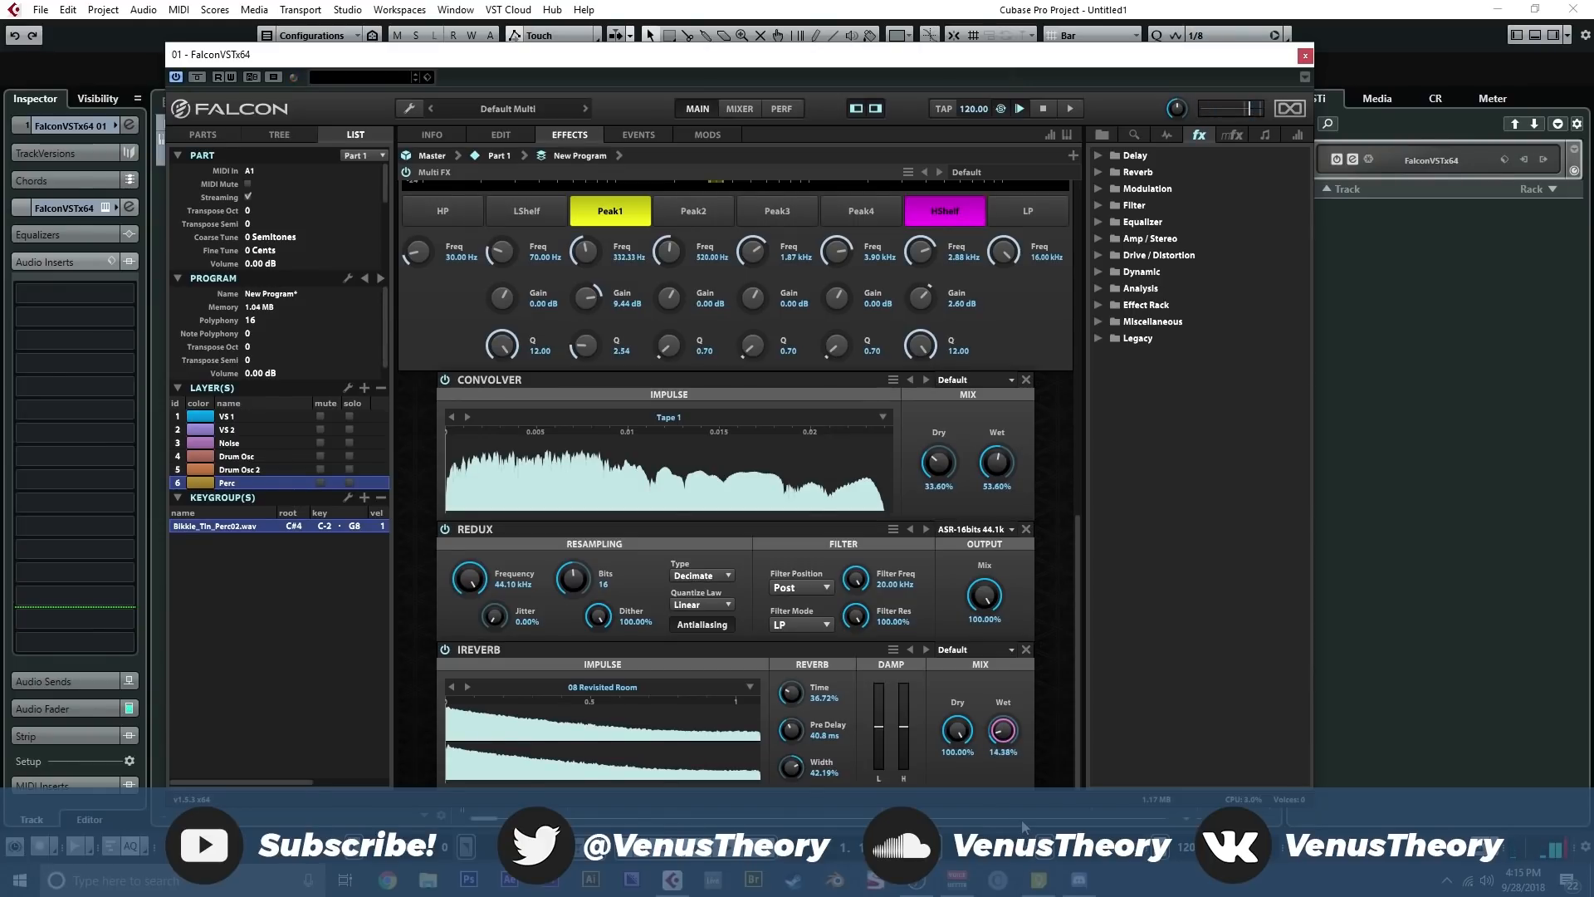
# Step: Close the Falcon window and insert kHs Frequency Shifter as the track's first audio insert, shifting all frequencies by 480 Hz
pyautogui.click(1304, 57)
pyautogui.click(126, 295)
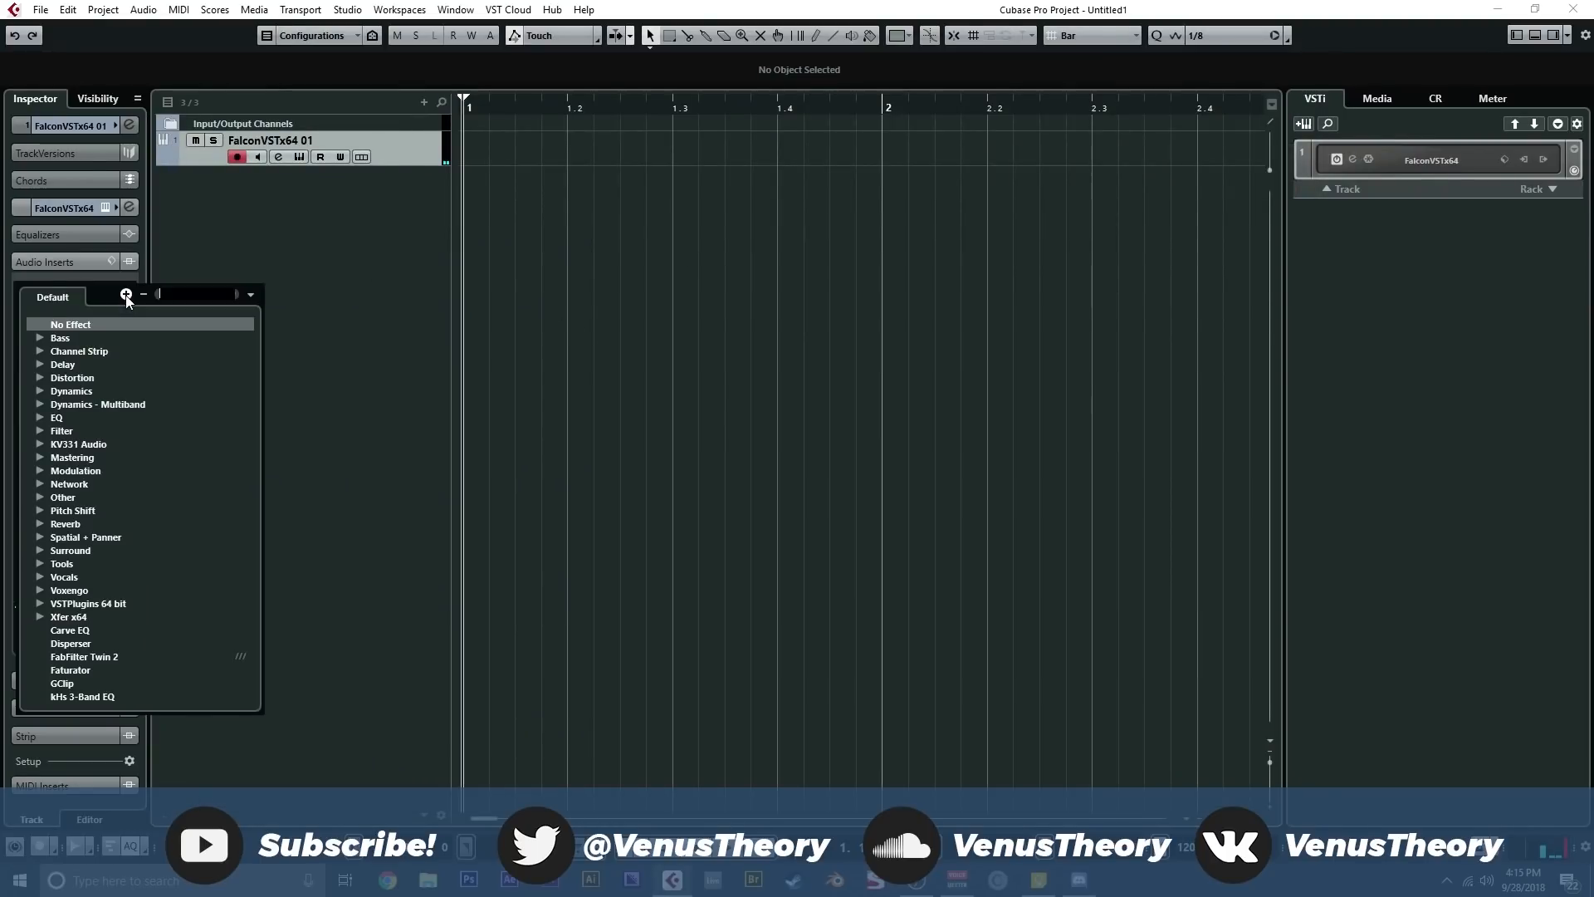
pyautogui.write('frew')
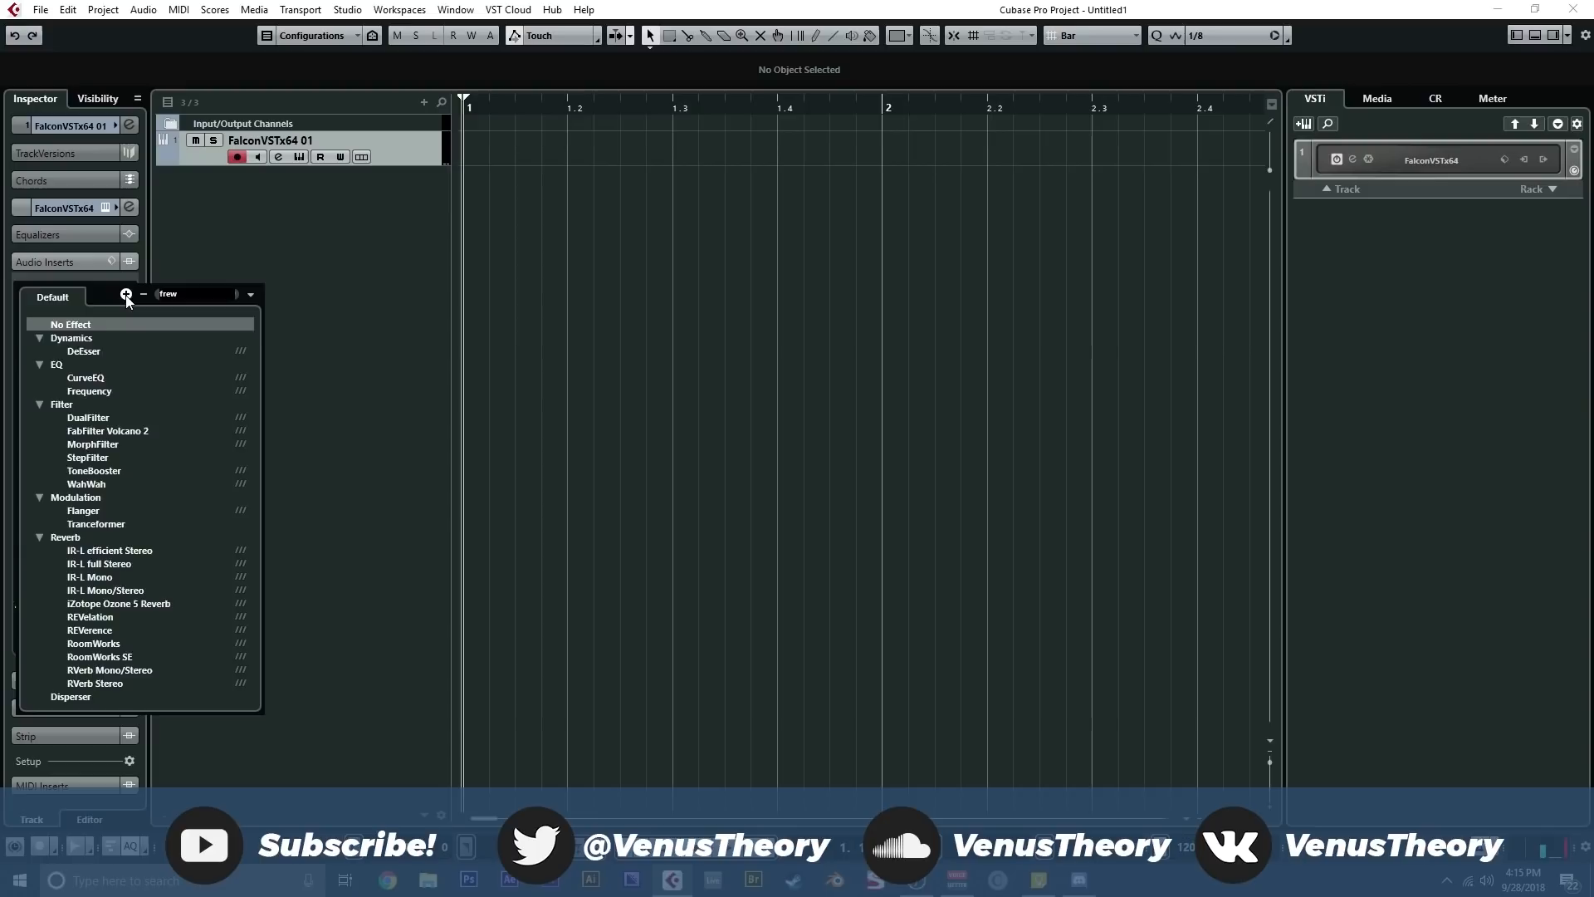
pyautogui.press('BackSpace')
pyautogui.write('q')
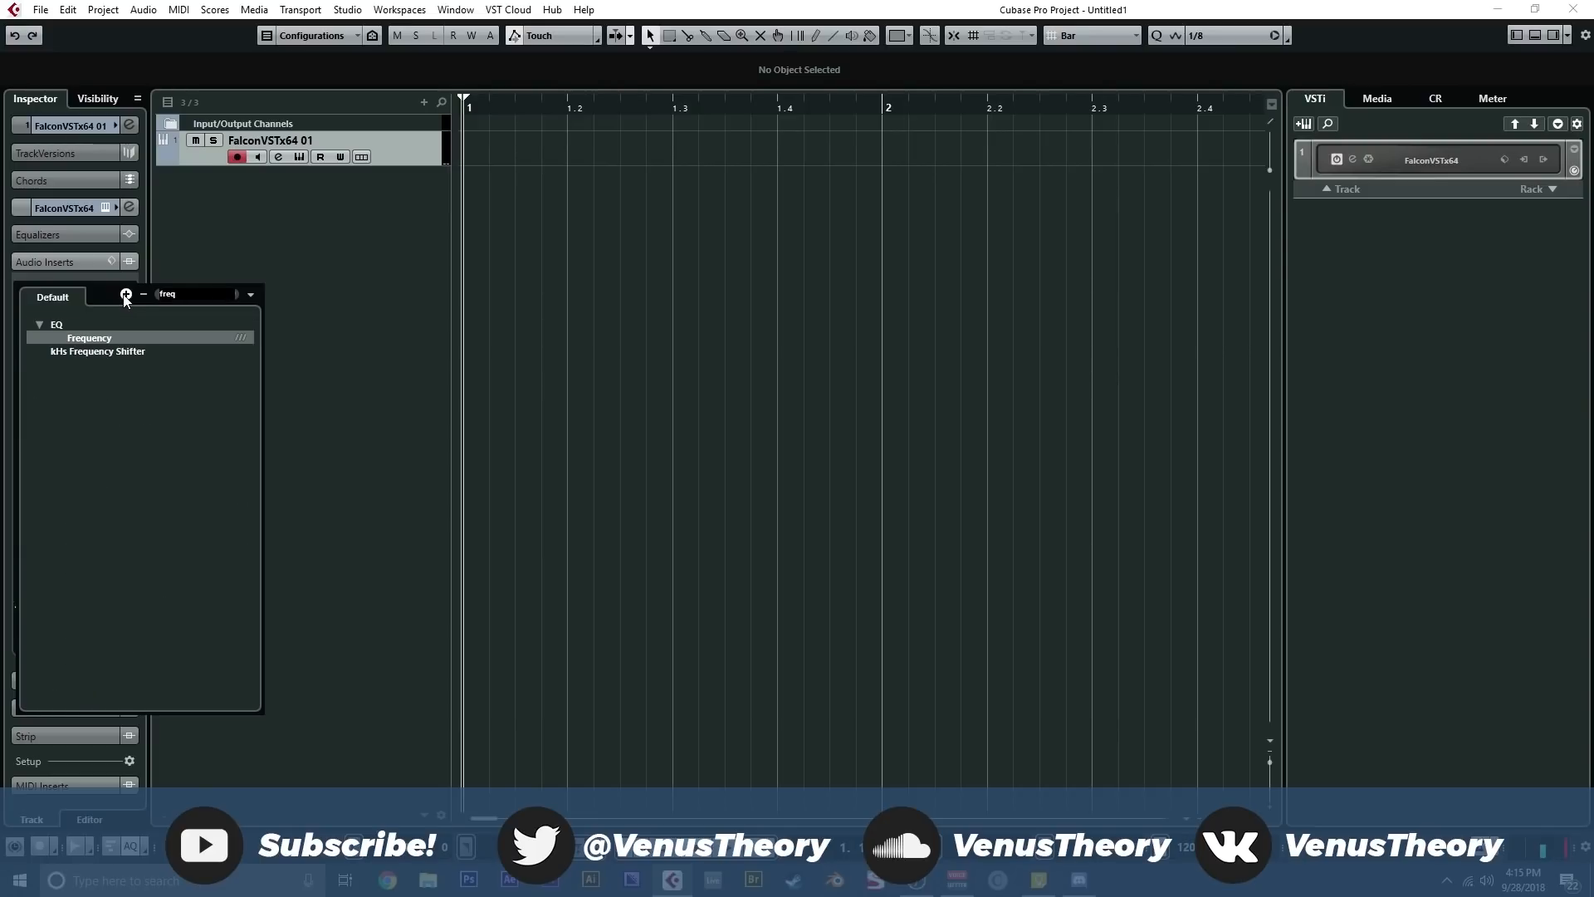
pyautogui.doubleClick(121, 352)
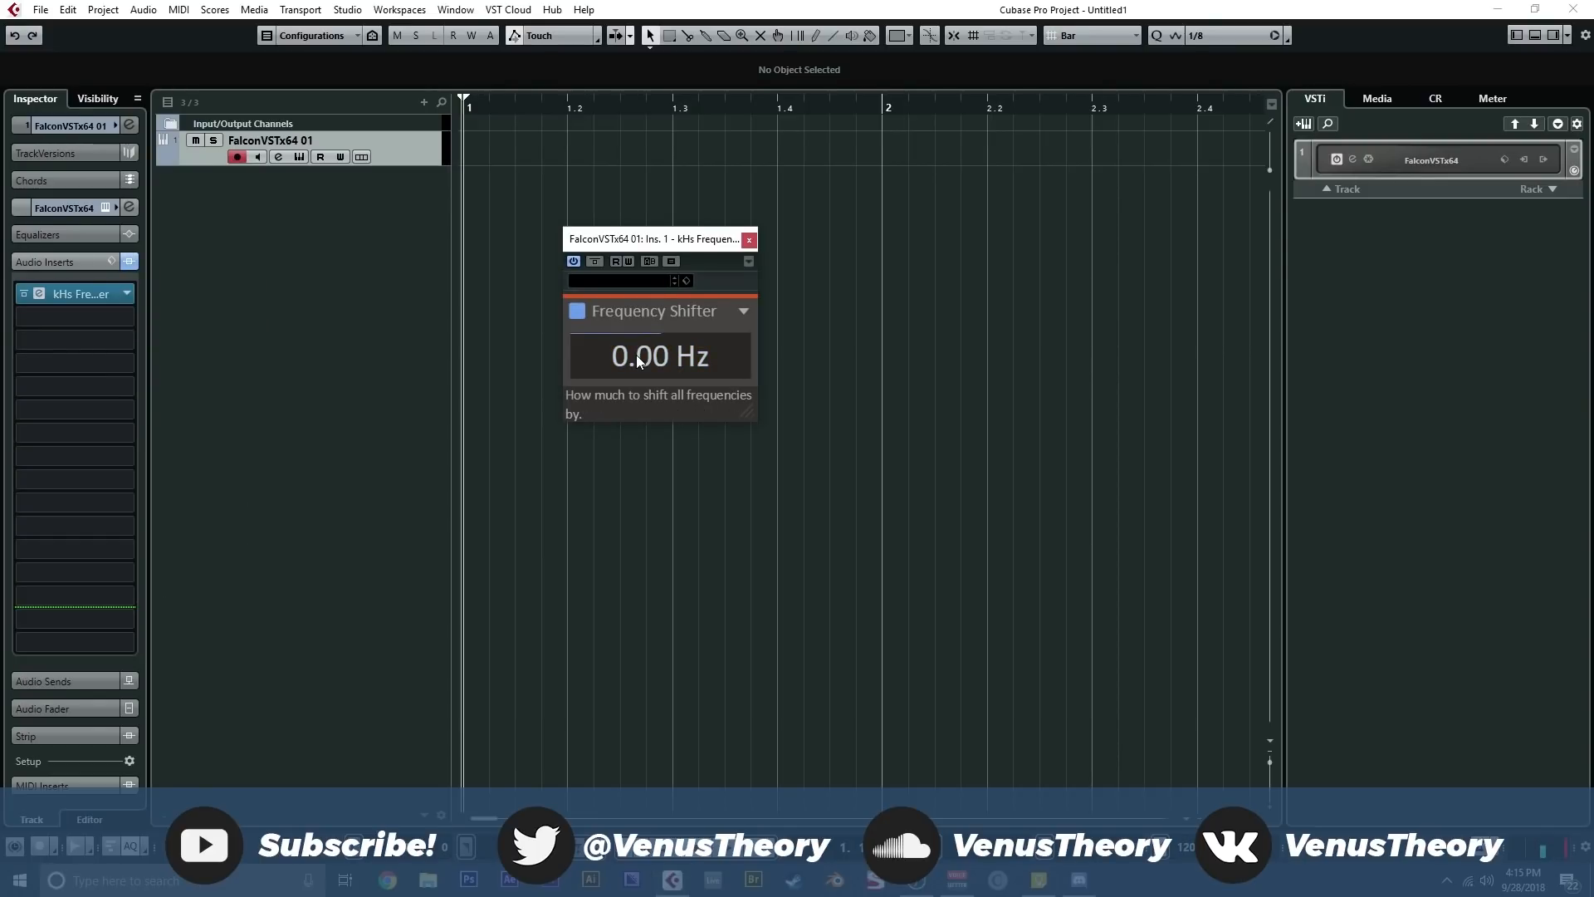
pyautogui.moveTo(636, 356)
pyautogui.mouseDown()
pyautogui.moveTo(636, 266)
pyautogui.moveTo(636, 414)
pyautogui.moveTo(636, 283)
pyautogui.moveTo(636, 354)
pyautogui.mouseUp()
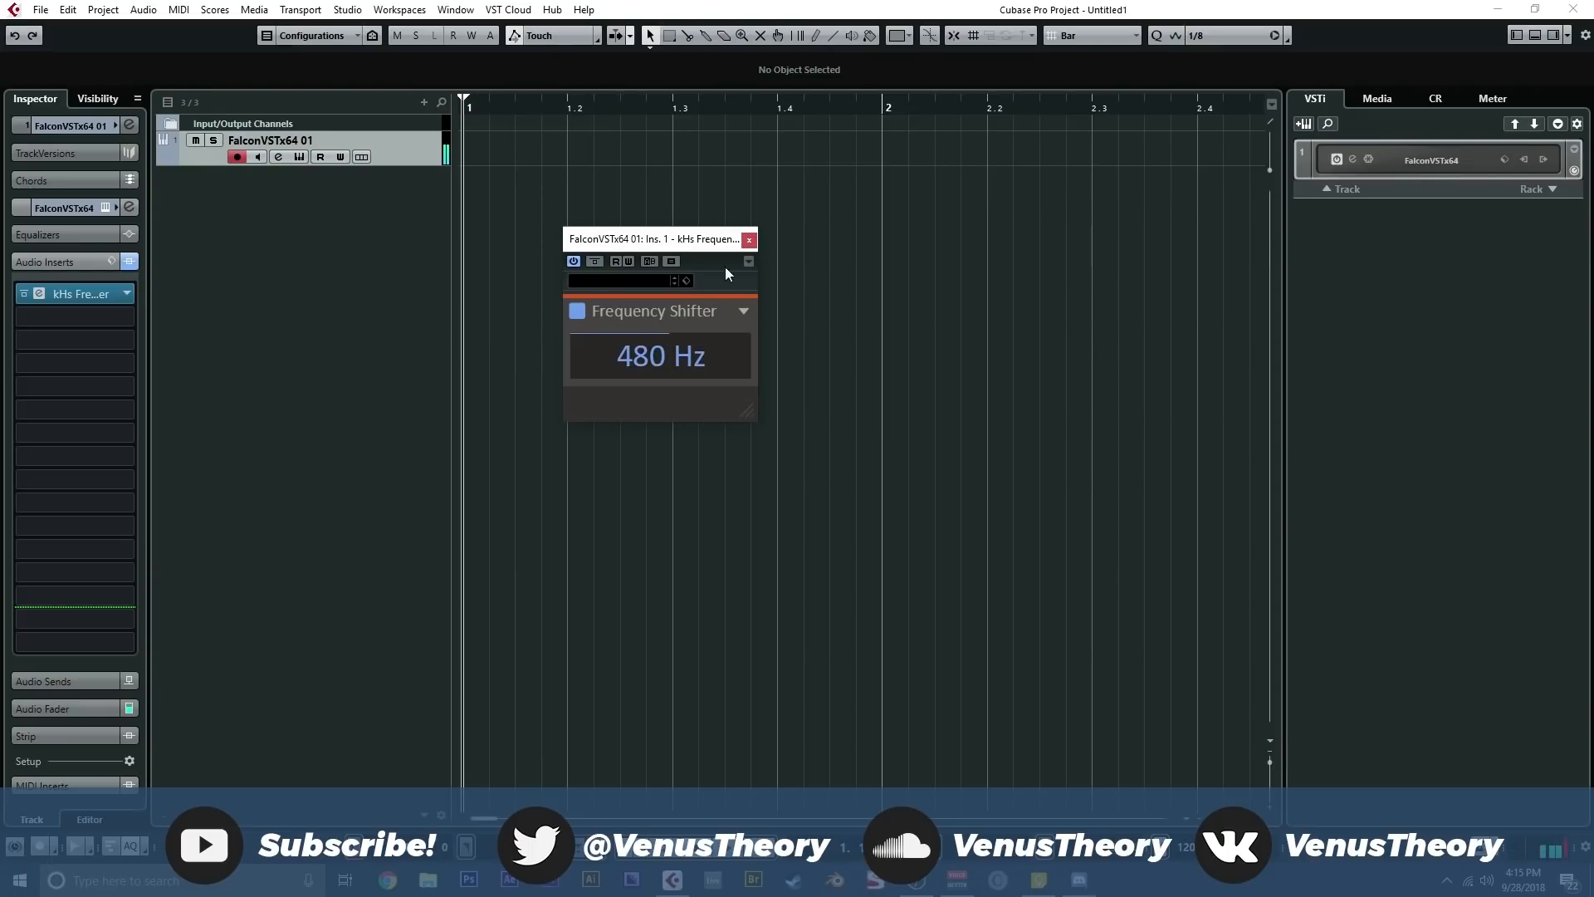
pyautogui.click(751, 239)
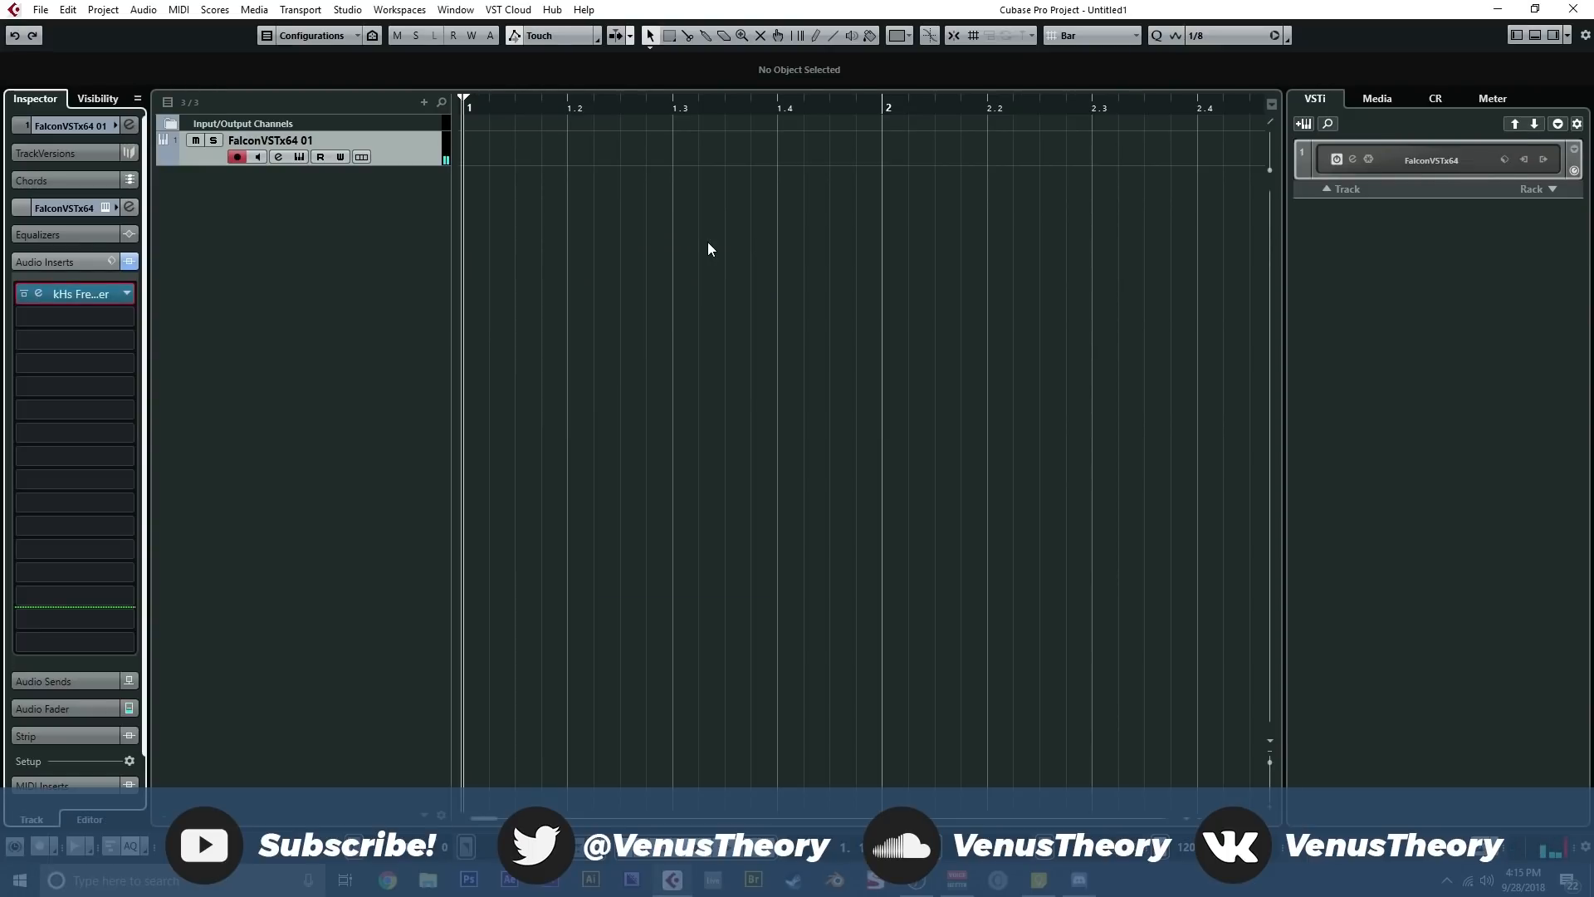